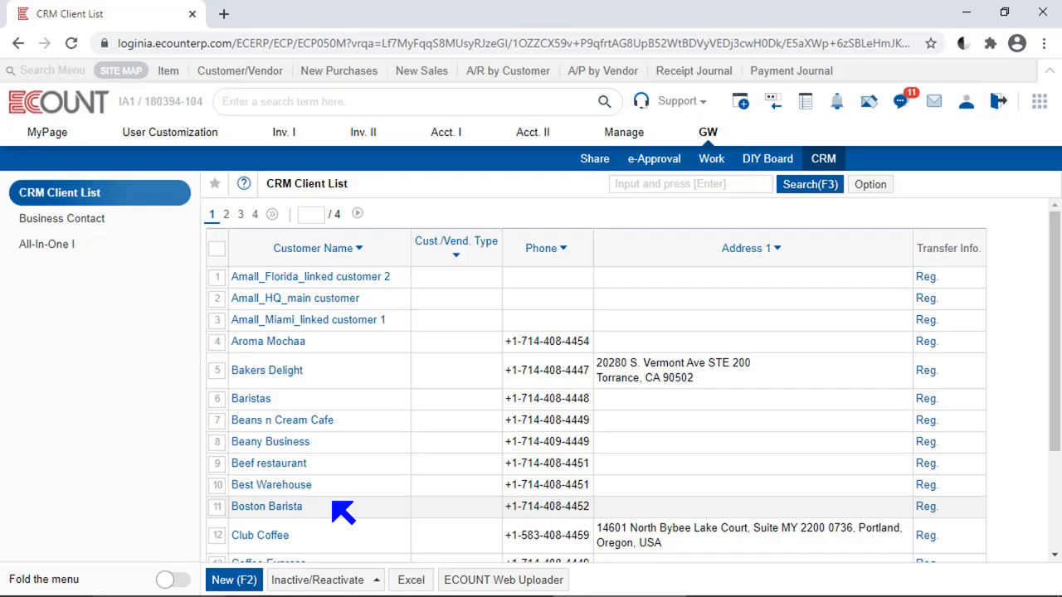
Open a blank registration form for a new CRM client
click(241, 583)
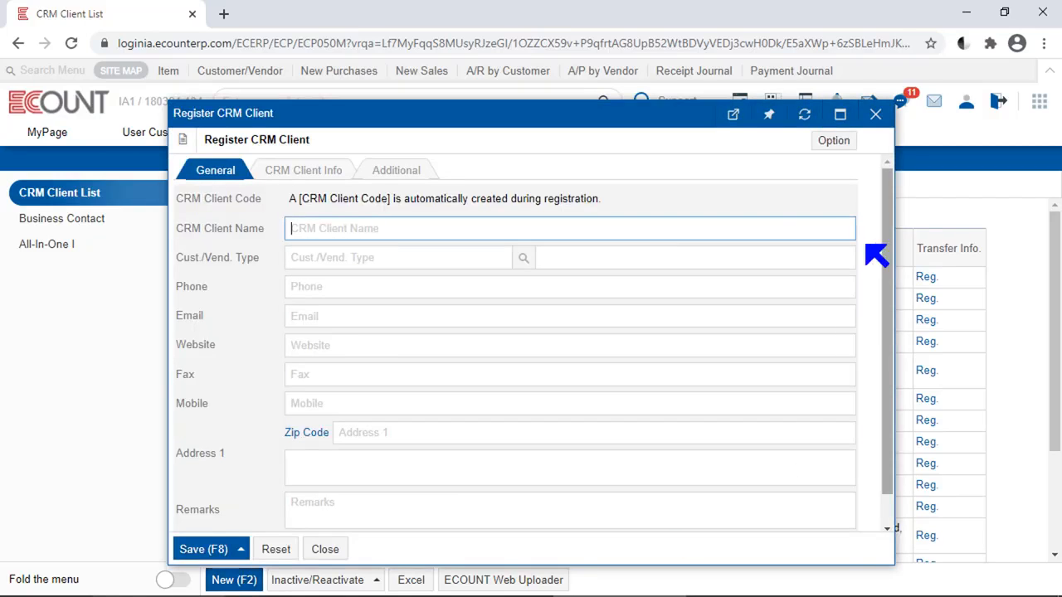
click(745, 205)
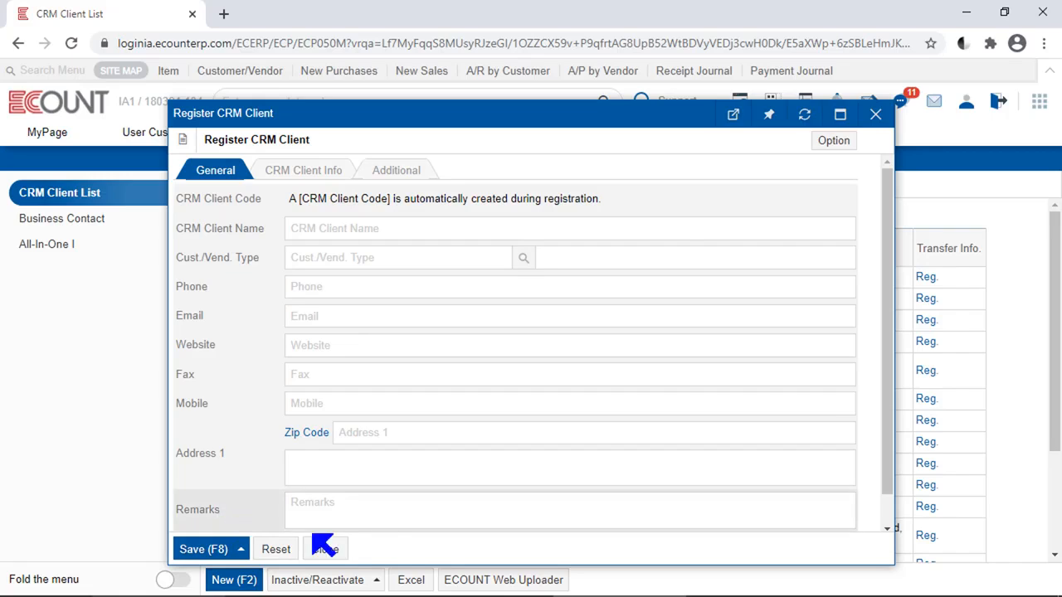
click(468, 265)
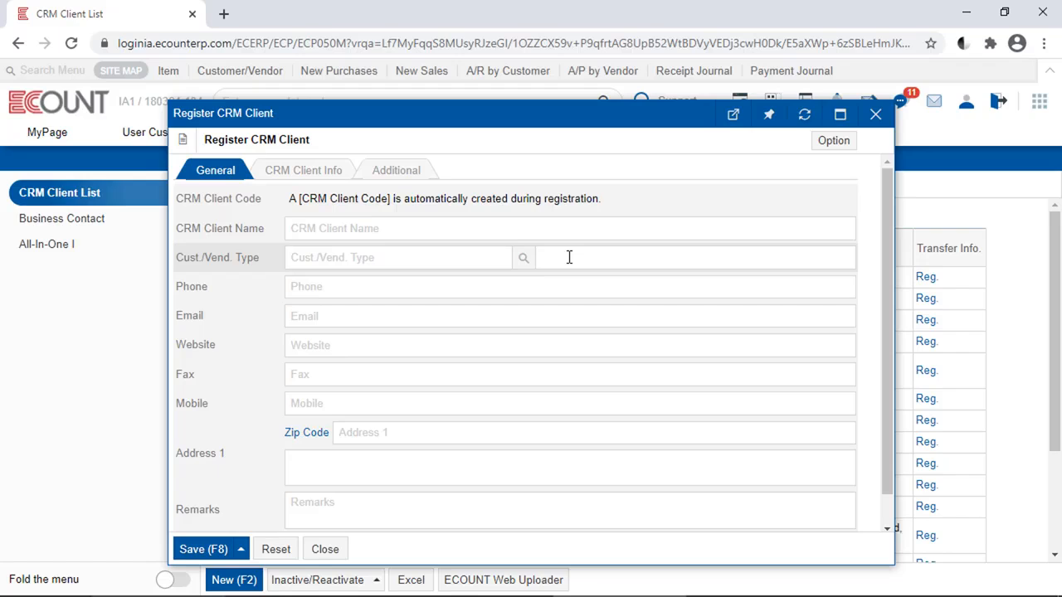
From the client's customer/vendor type search, view the form for creating a new type and return to the search without saving
click(526, 262)
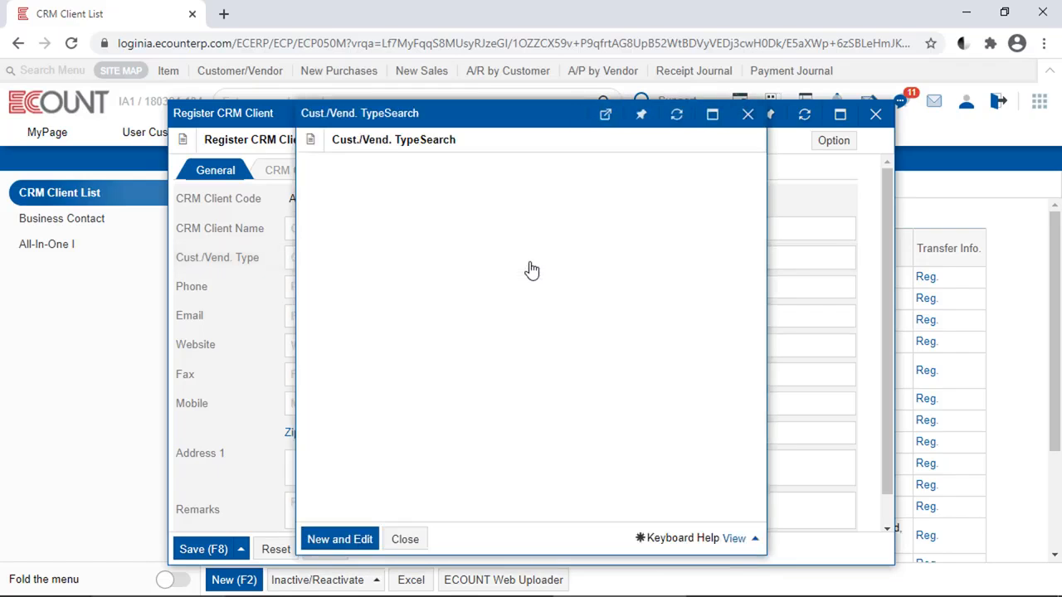
click(332, 539)
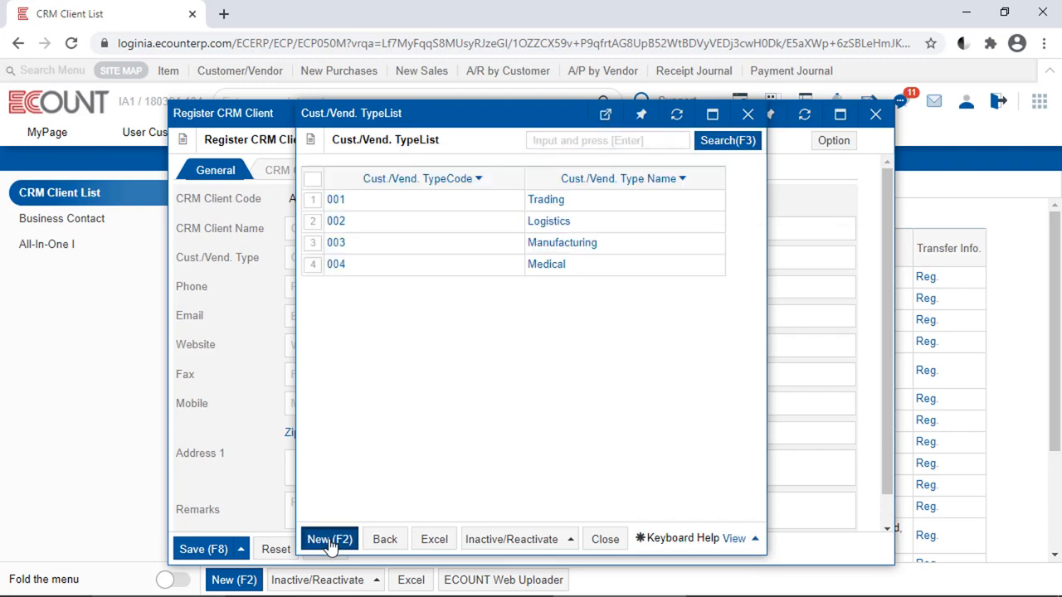
click(329, 541)
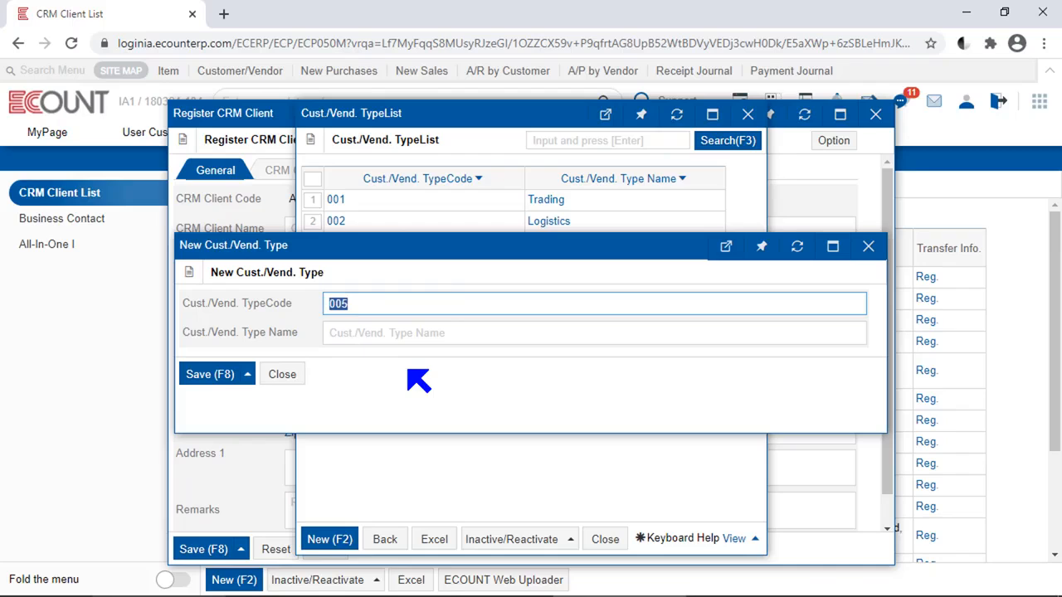
click(289, 375)
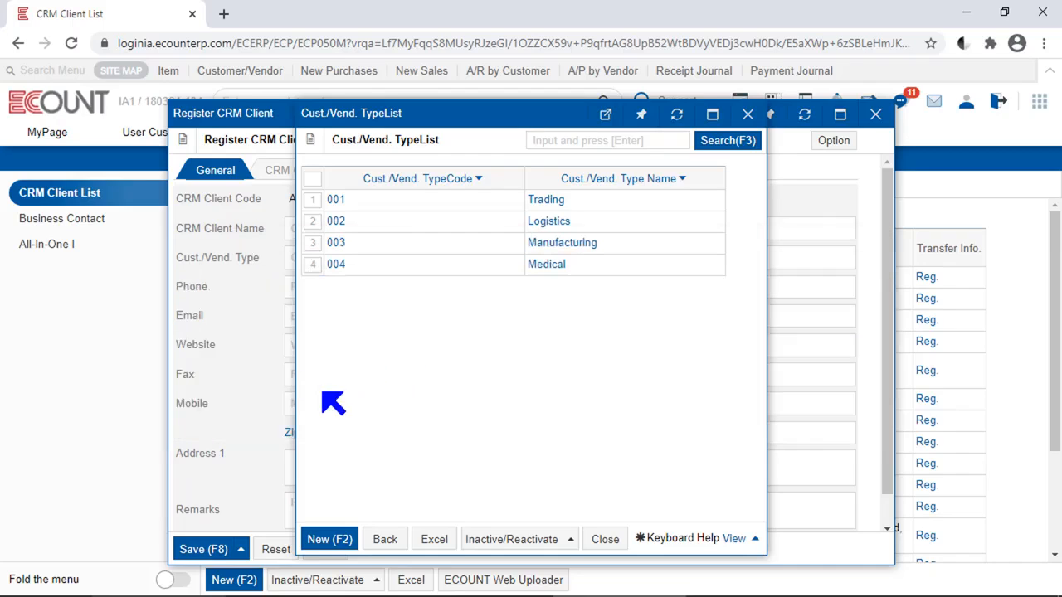
click(387, 548)
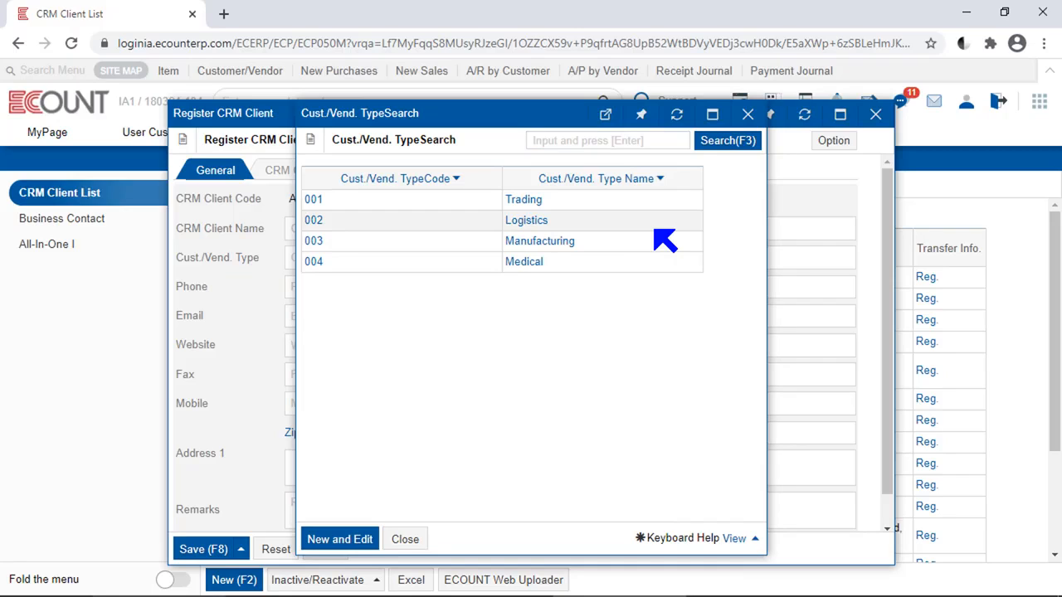
Fill in the new client with type 004 Medical and the name Medidot, and close the form without saving
click(528, 264)
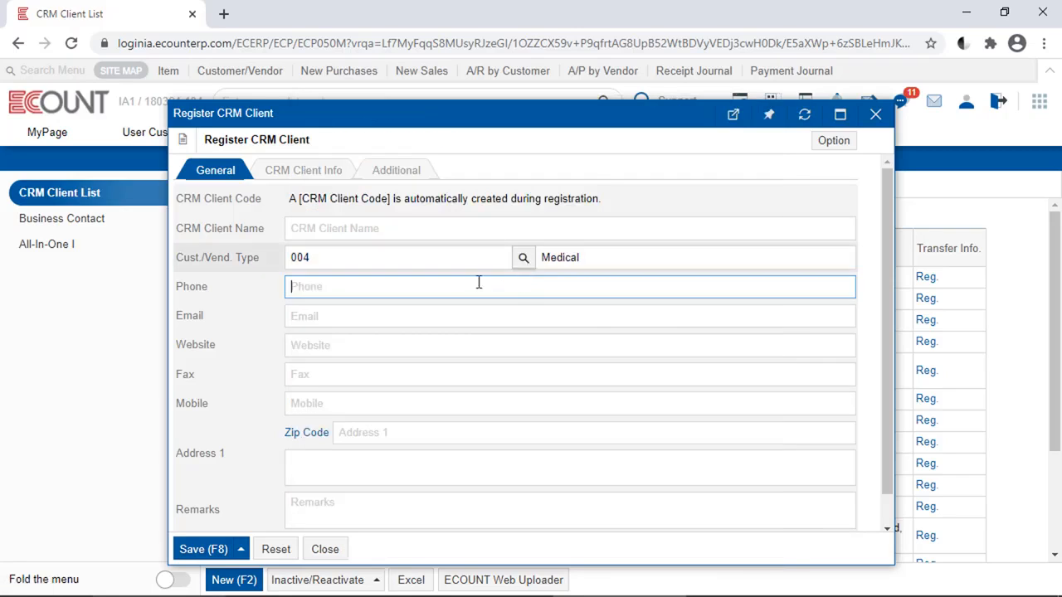
click(387, 232)
text(Med)
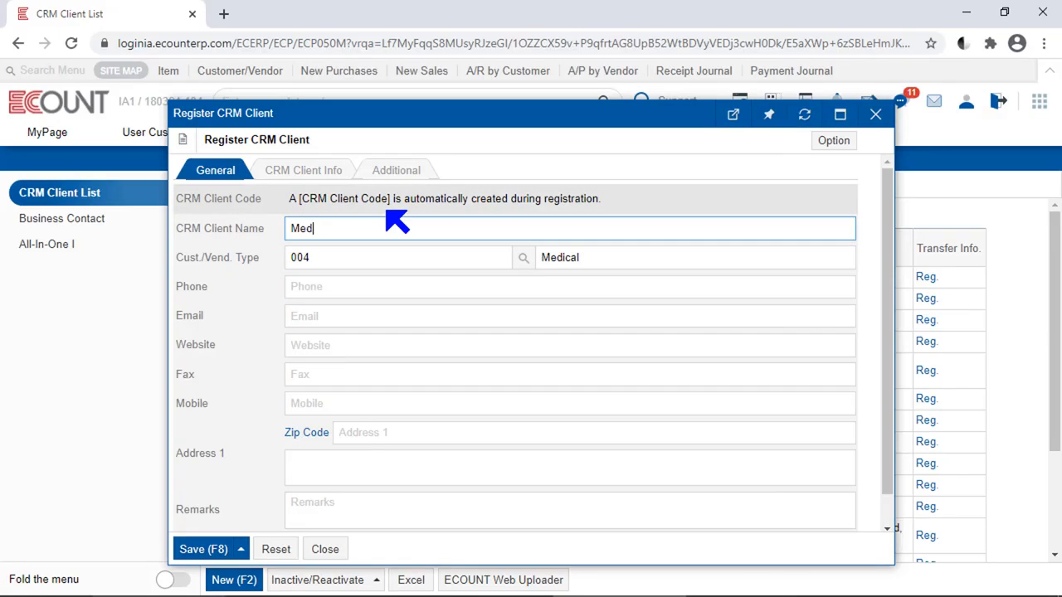
text(idot)
key(BackSpace)
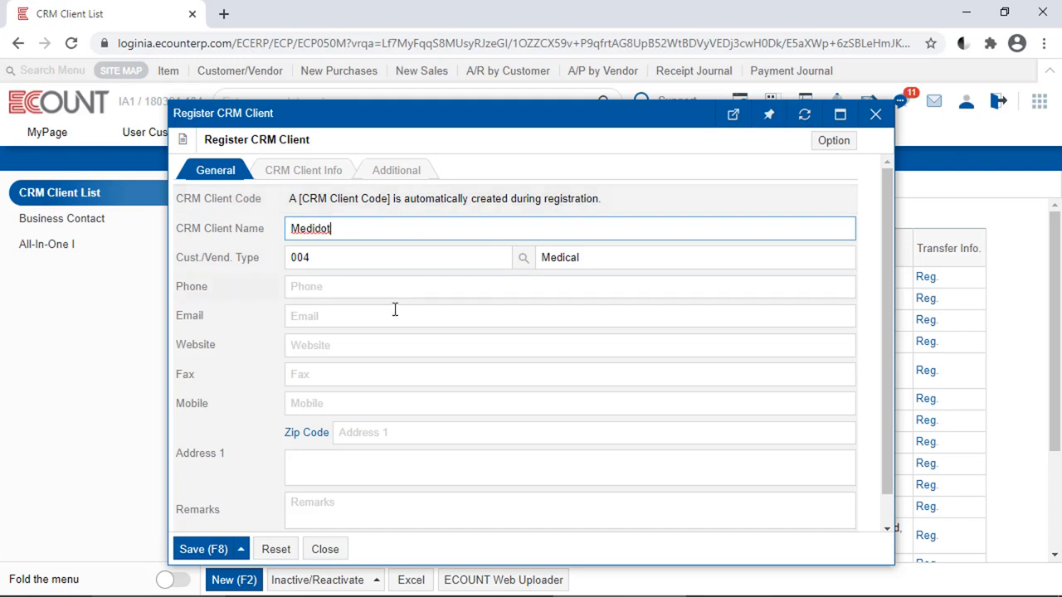
click(239, 305)
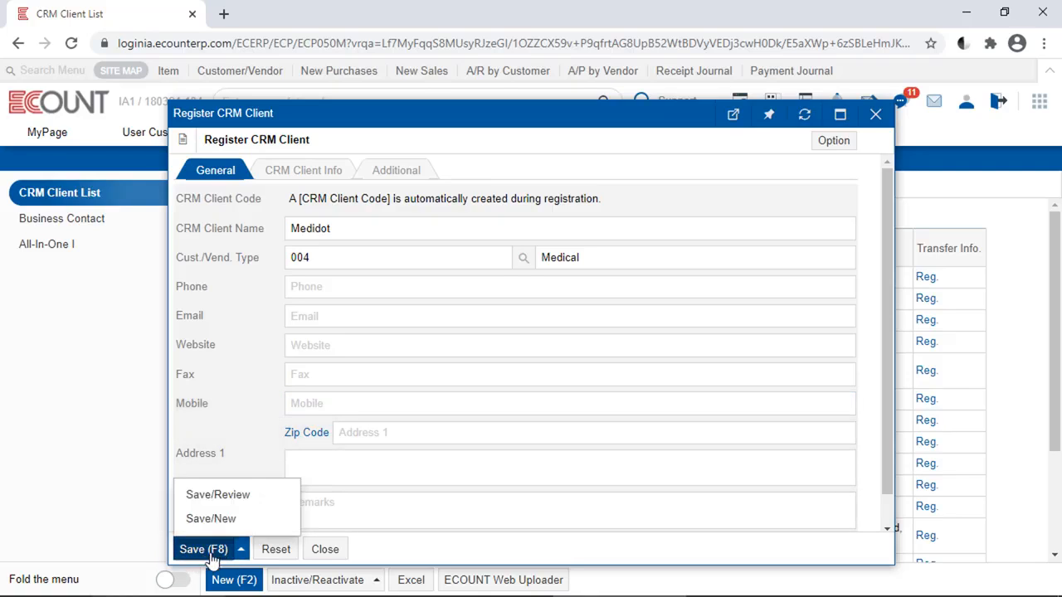
click(323, 555)
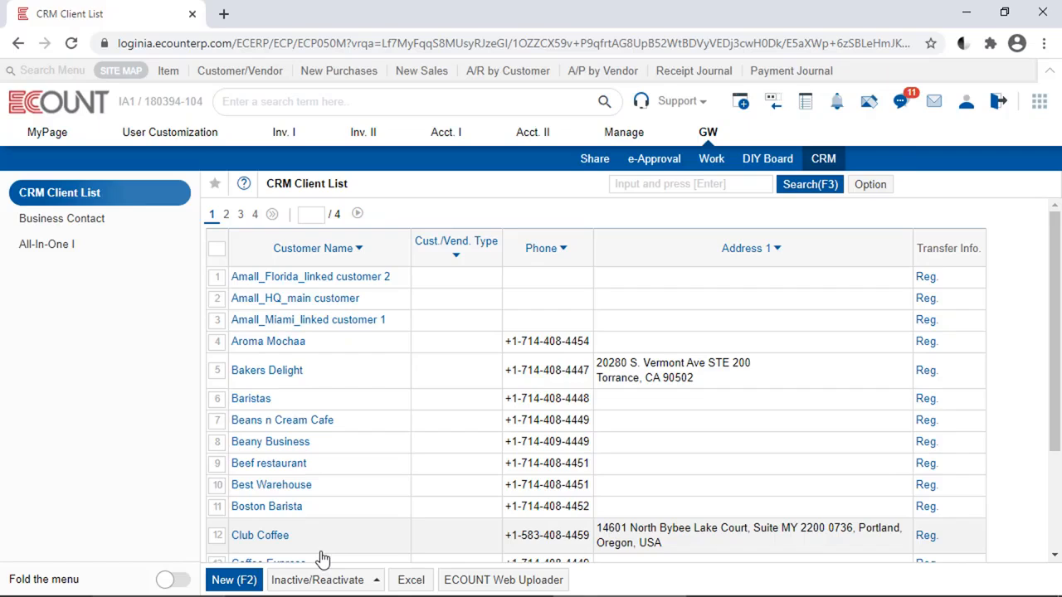
Open the Bakers Delight client record and bring up the form for adding further email contacts
click(280, 379)
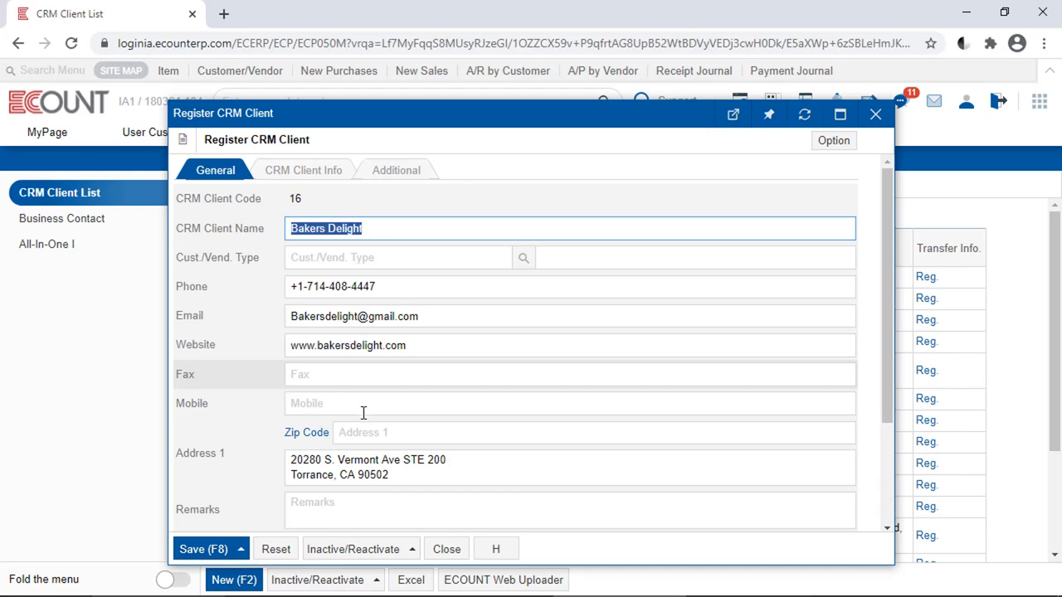
click(667, 311)
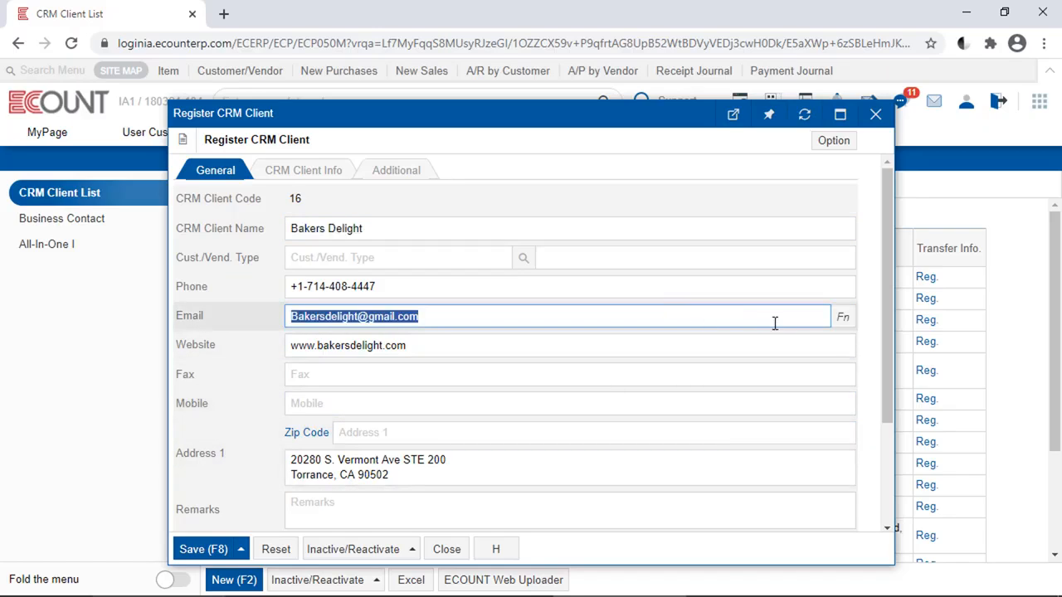
click(839, 322)
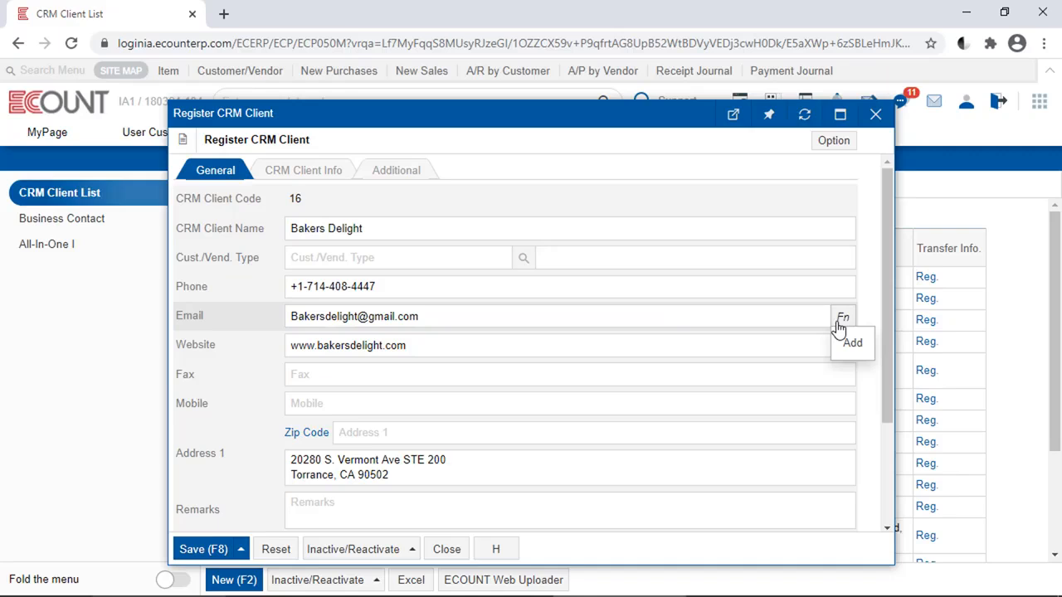
click(859, 349)
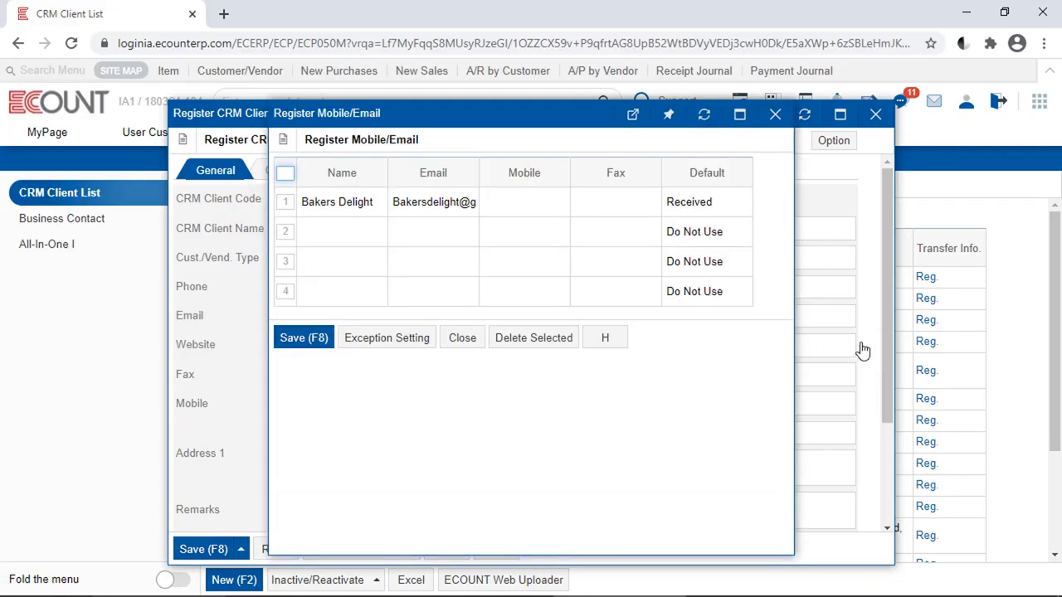
Enter a second contact's name and email, set its default to Received, and close the contact form without saving
click(370, 239)
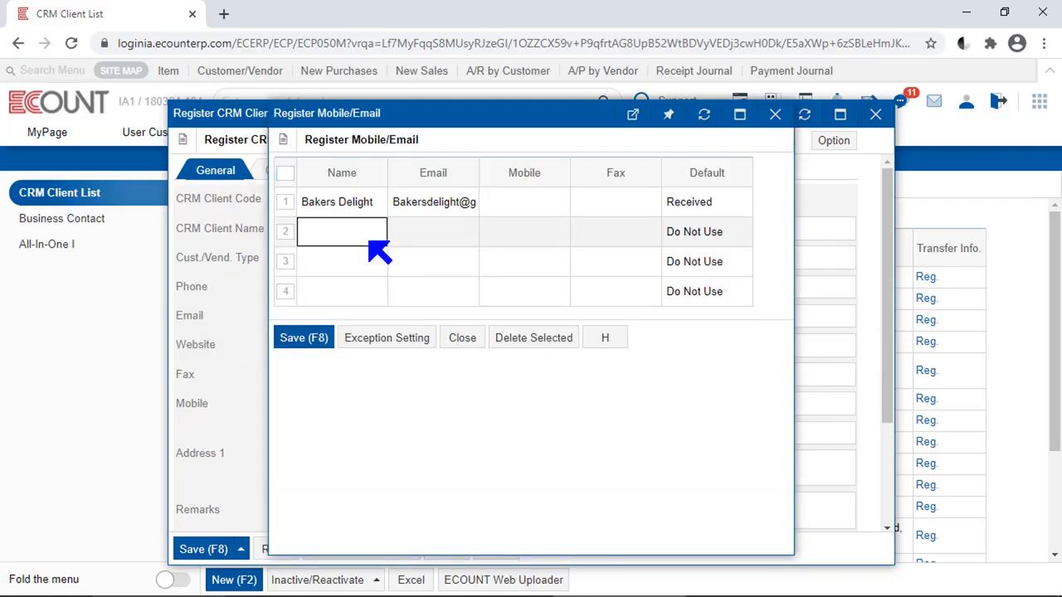
text(d)
click(409, 241)
text(d)
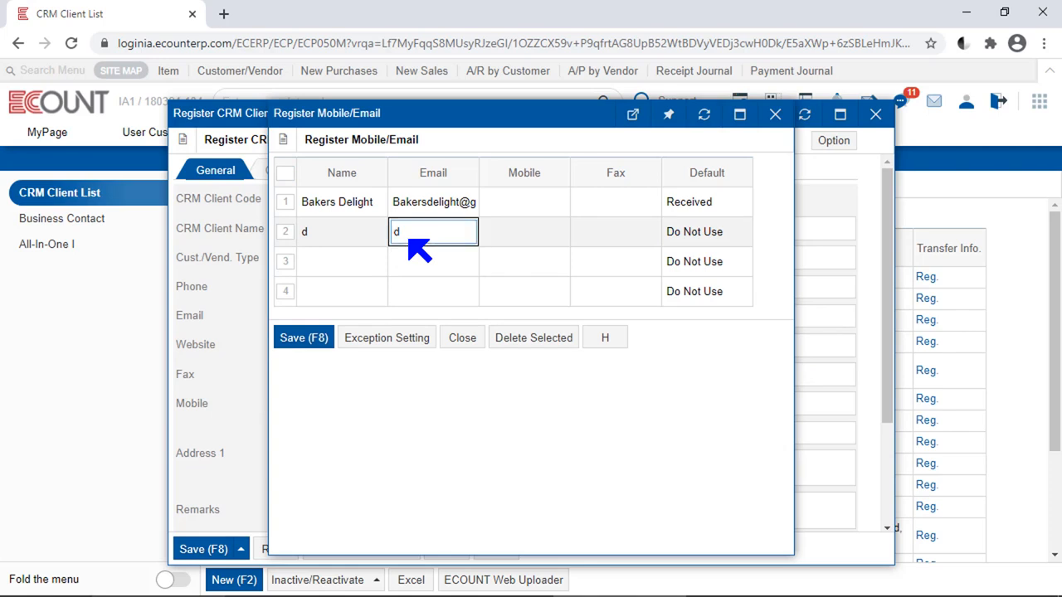
text(@aa.aa)
click(713, 237)
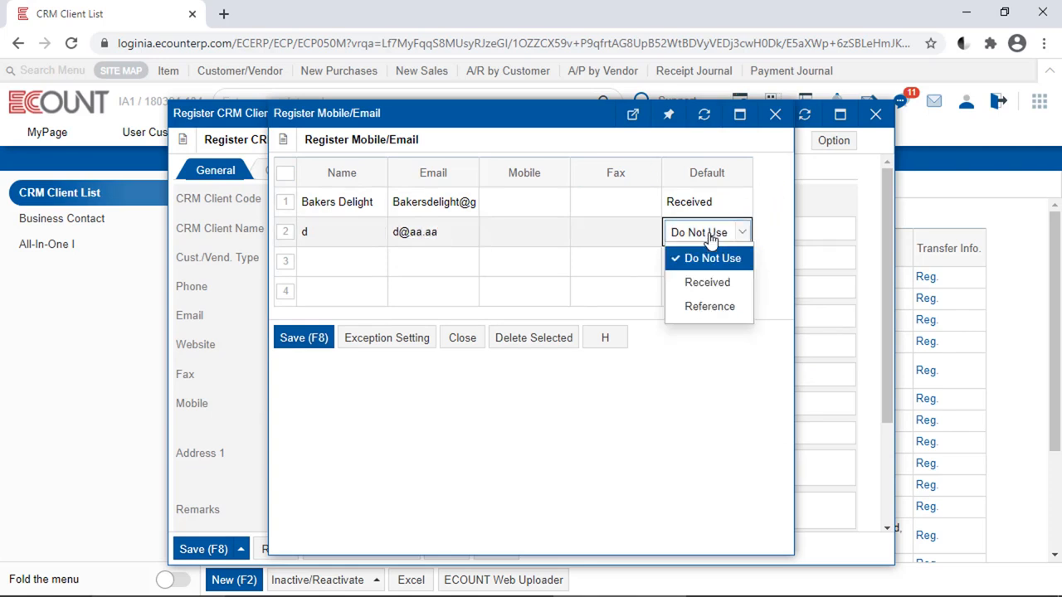
click(696, 285)
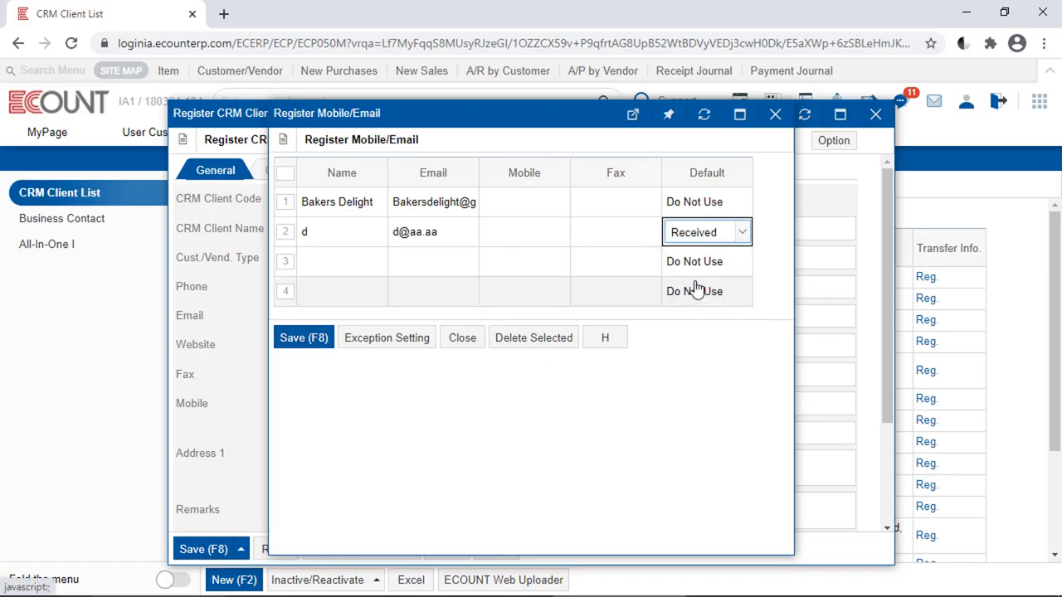
click(458, 337)
Deactivate the client's customer/vendor link, try setting Shared to N, and reactivate the link
scroll(521, 315, down, 3)
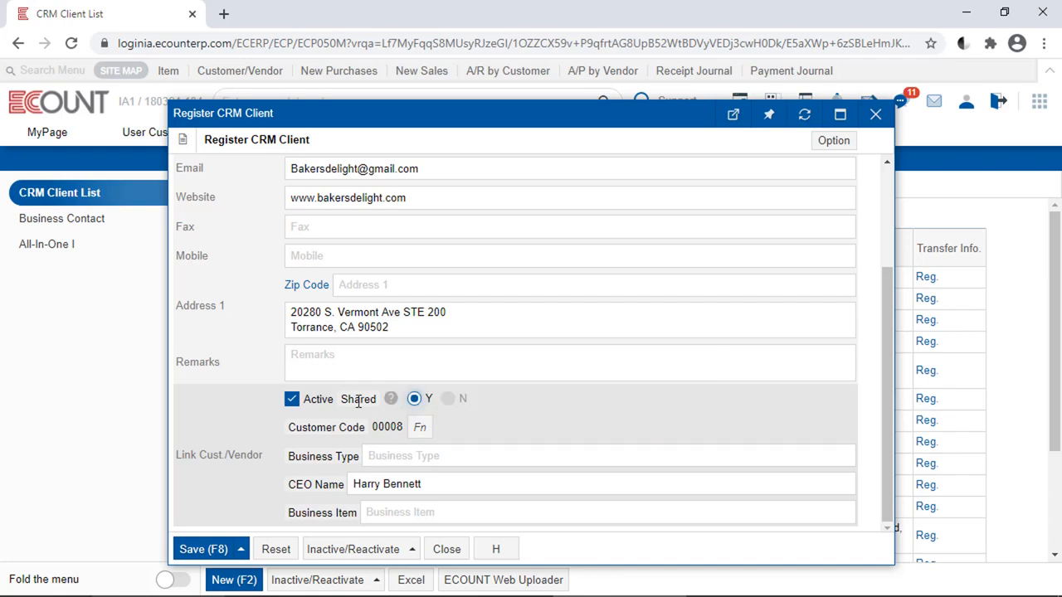
click(315, 402)
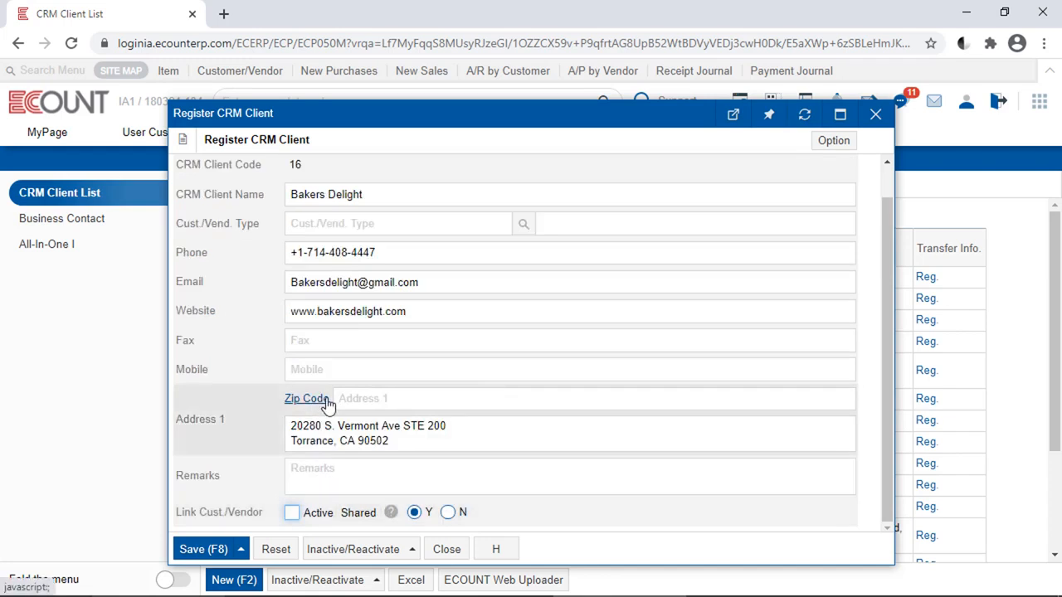
click(448, 513)
mouse_move(392, 519)
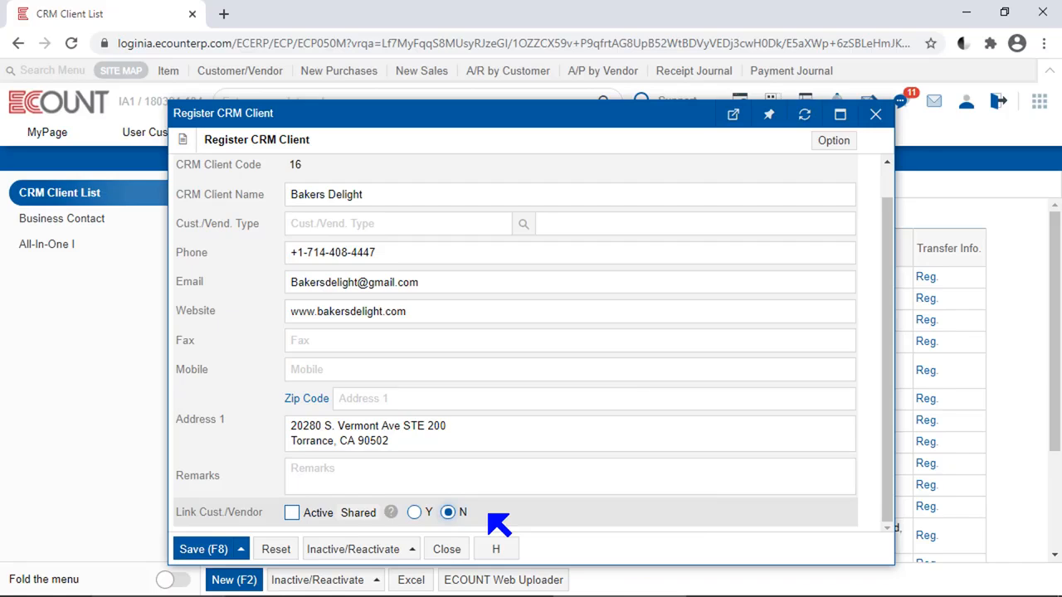
click(291, 512)
scroll(537, 472, down, 2)
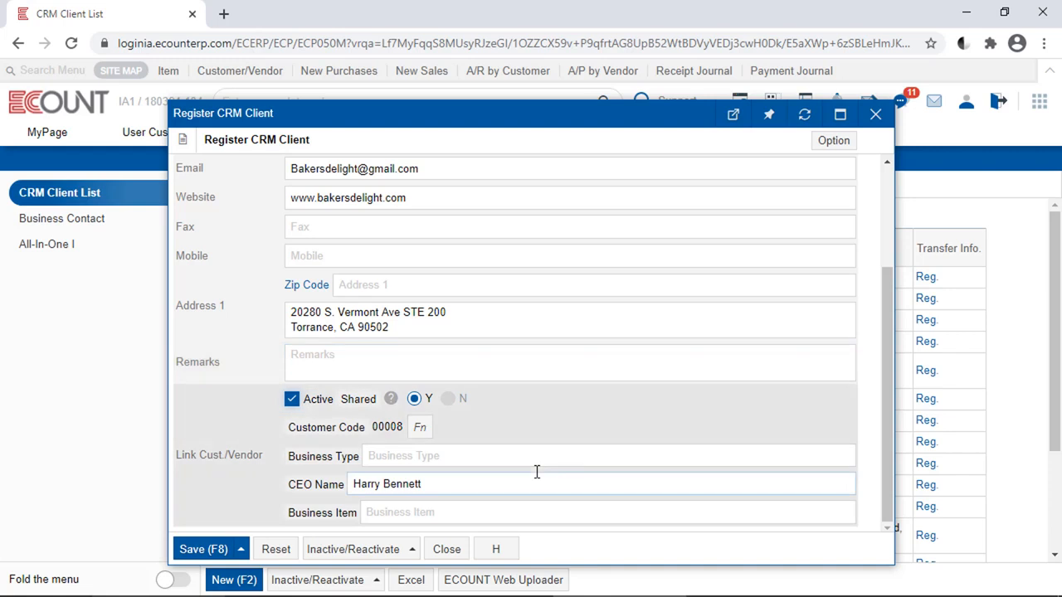
drag(498, 120, 499, 237)
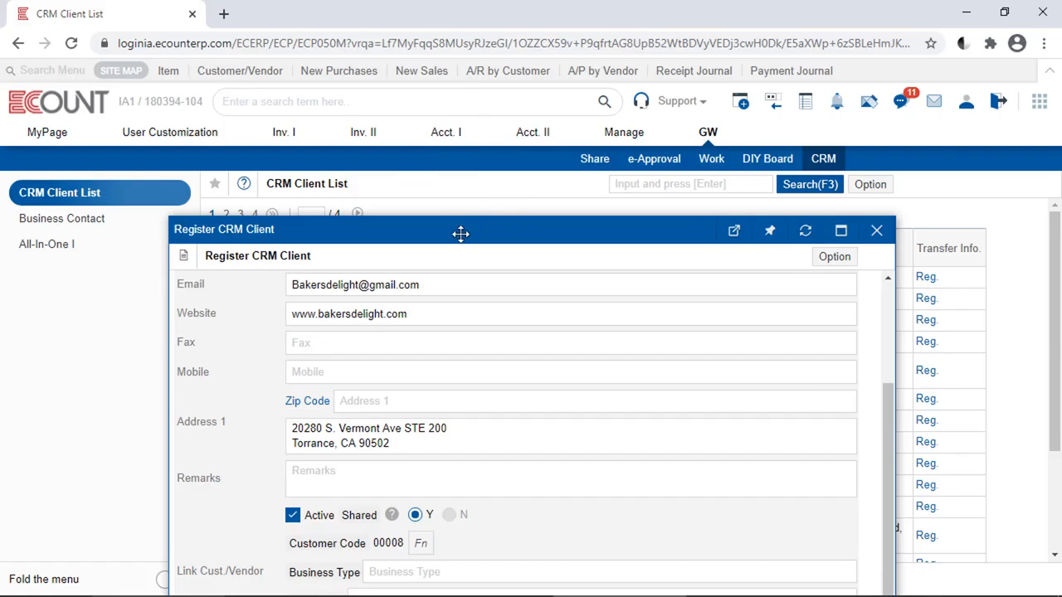
drag(460, 231, 474, 91)
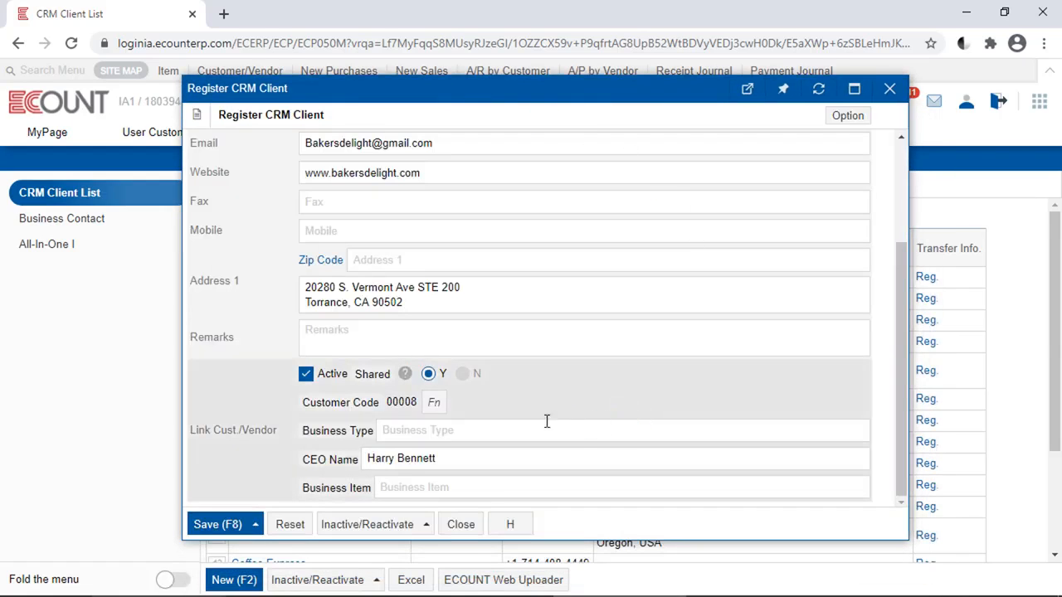
double_click(408, 403)
click(432, 328)
click(437, 266)
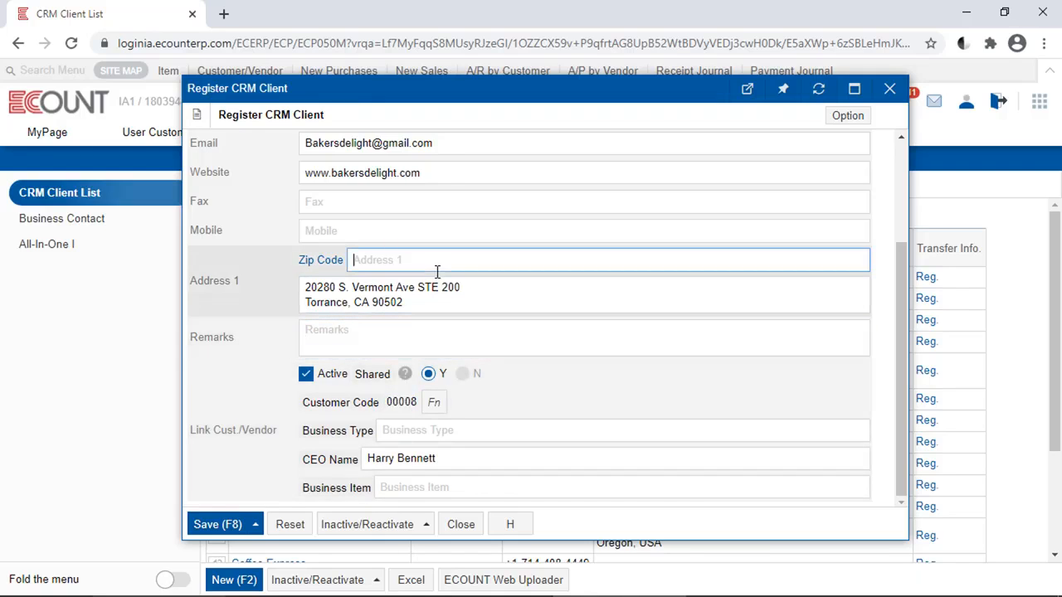
View the additional text, number, yes/no and date fields of the Bakers Delight client
scroll(901, 158, up, 2)
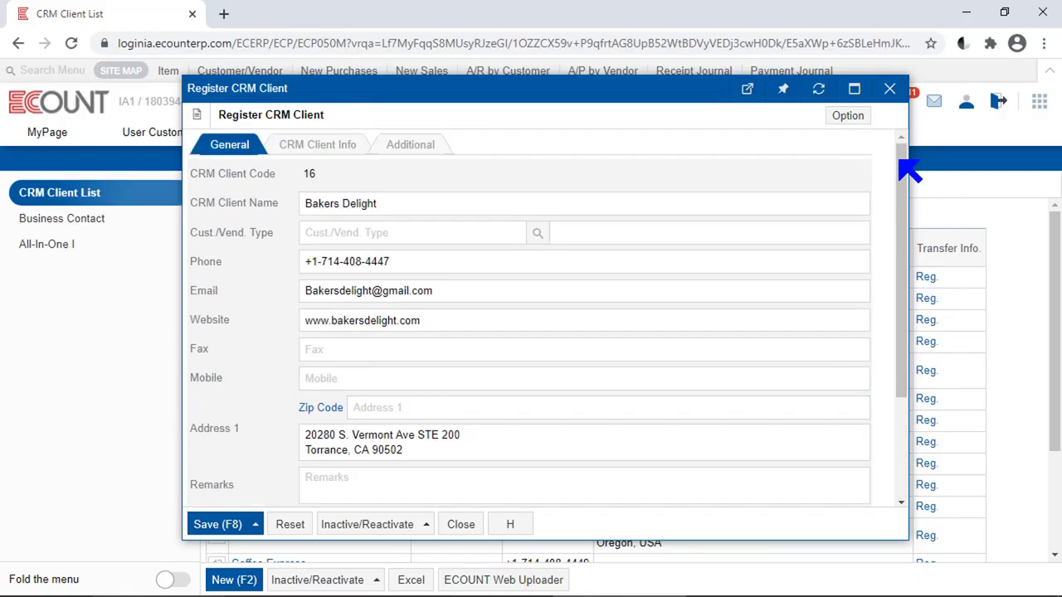
click(424, 154)
click(867, 413)
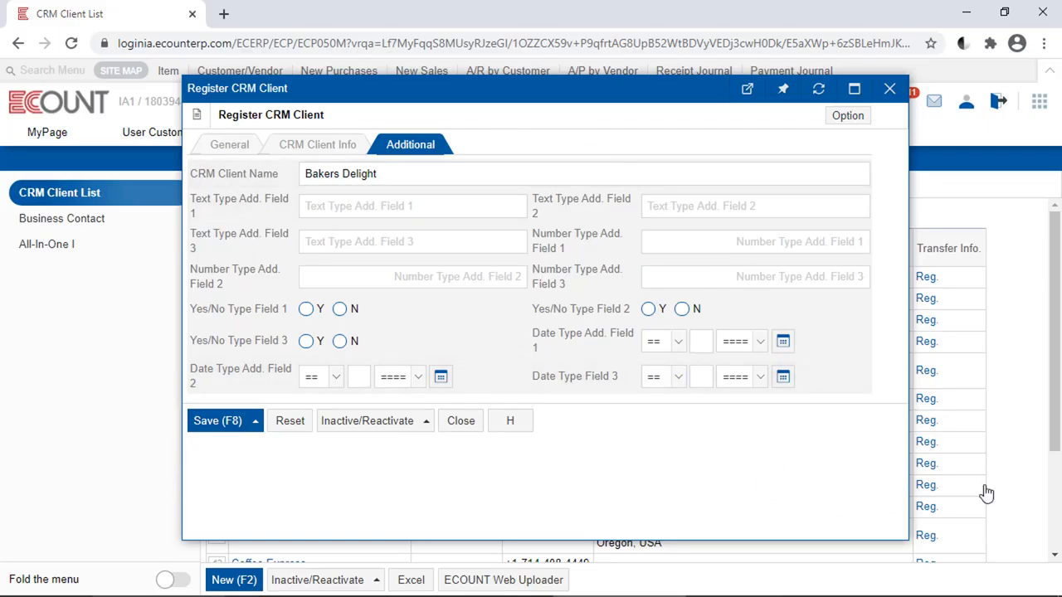
Open the registration form's input screen settings and examine the additional text, number and date field definitions
click(867, 125)
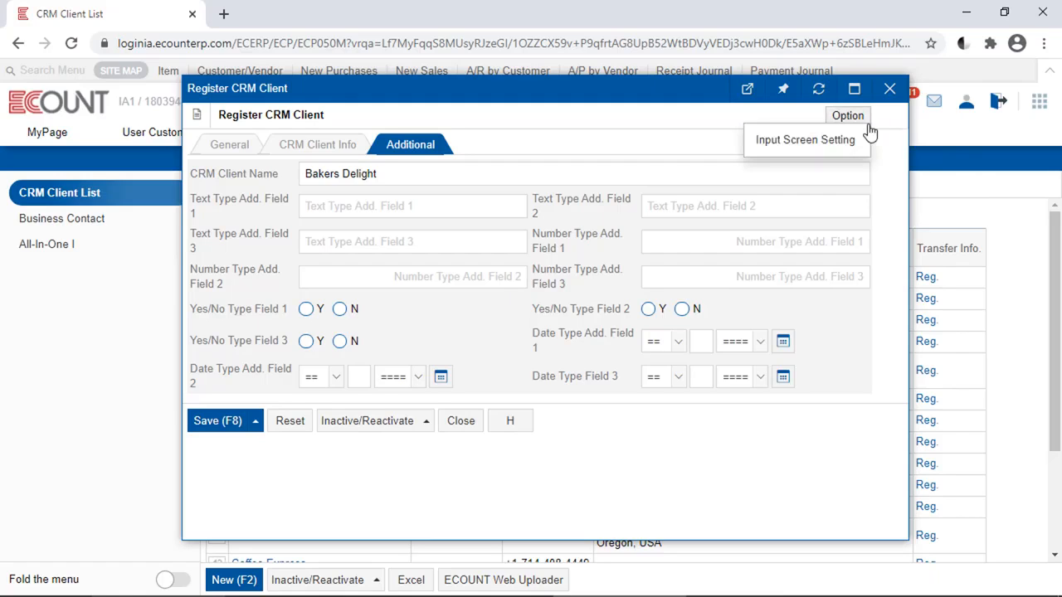
click(840, 141)
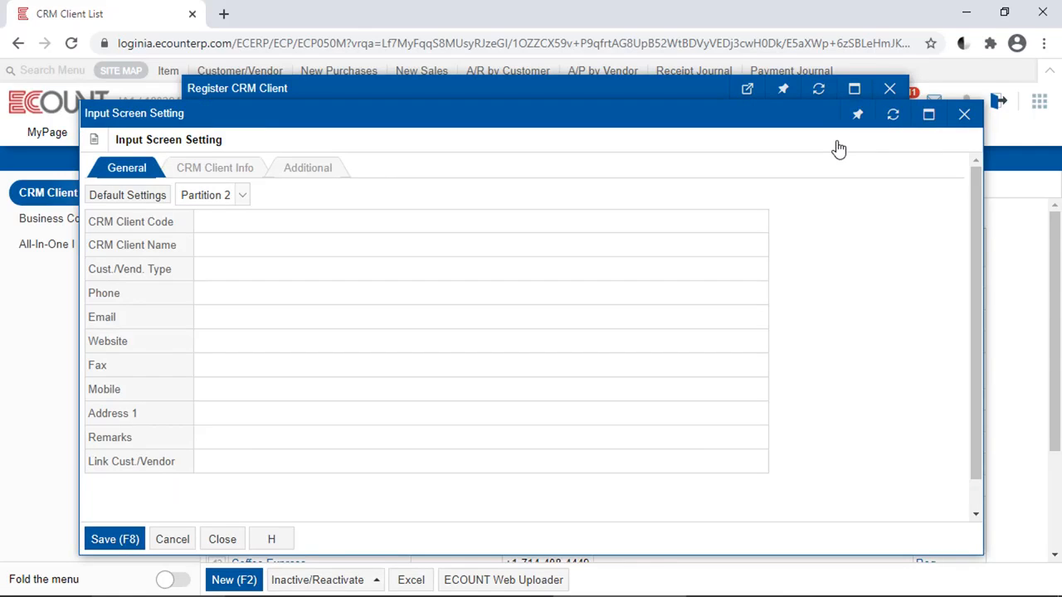
click(336, 173)
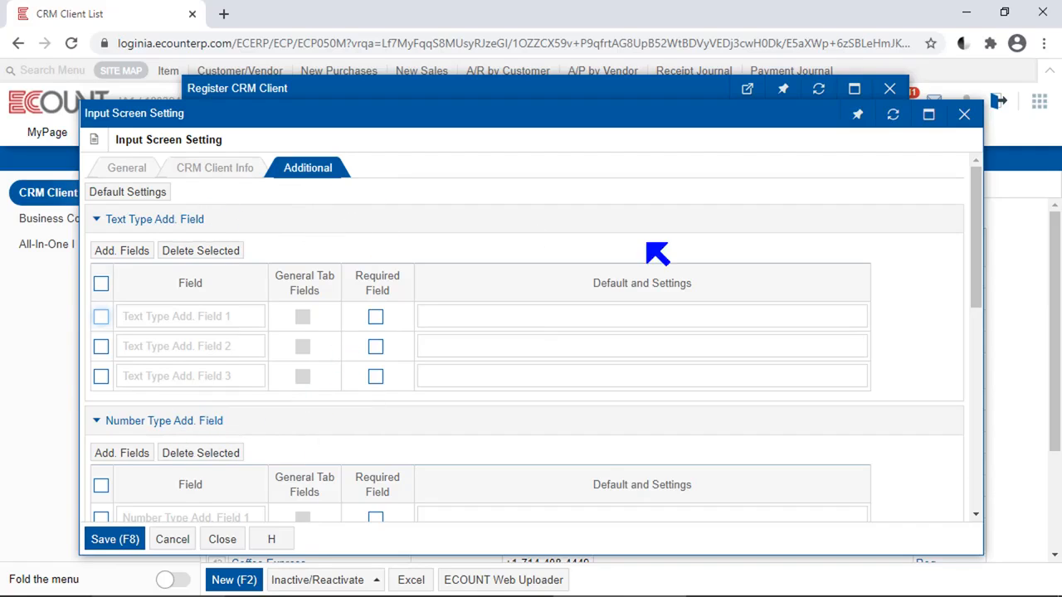
scroll(983, 363, down, 4)
scroll(666, 429, up, 1)
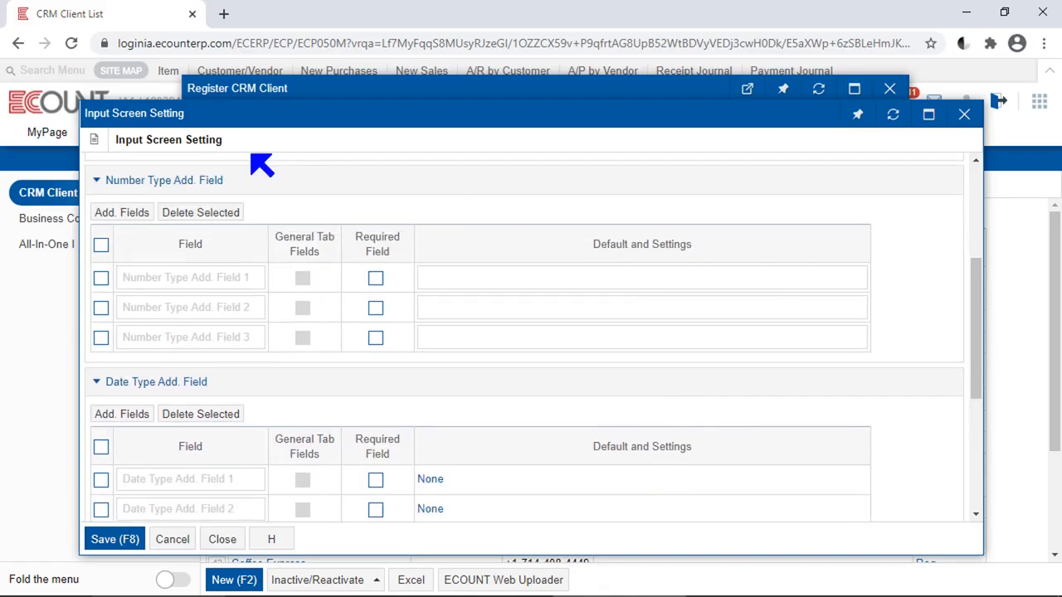
click(211, 280)
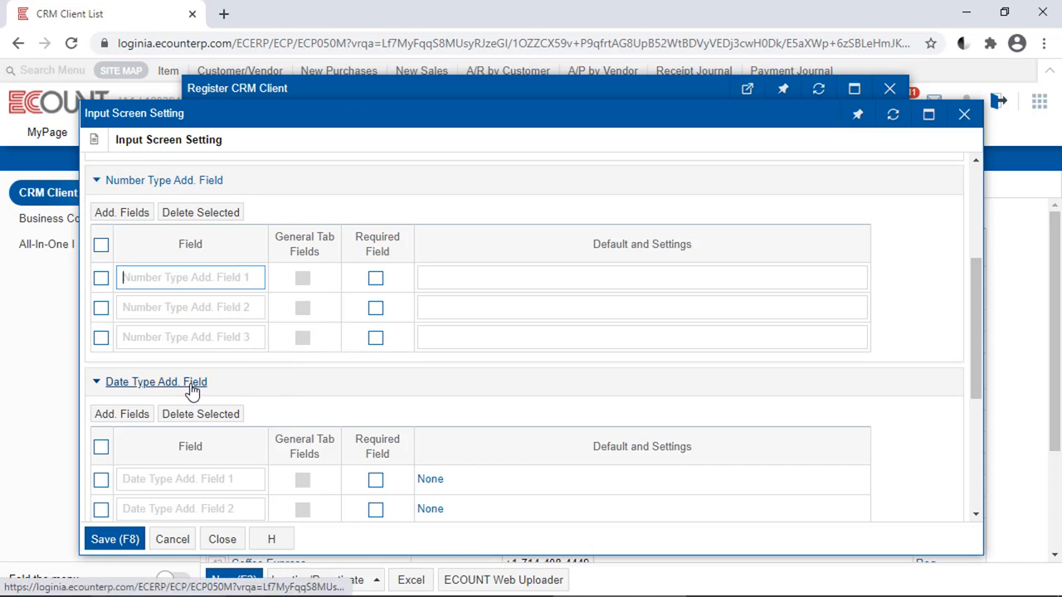
Add Number Type Add. Field 4 to the number type fields and name it Reception Budget
click(976, 441)
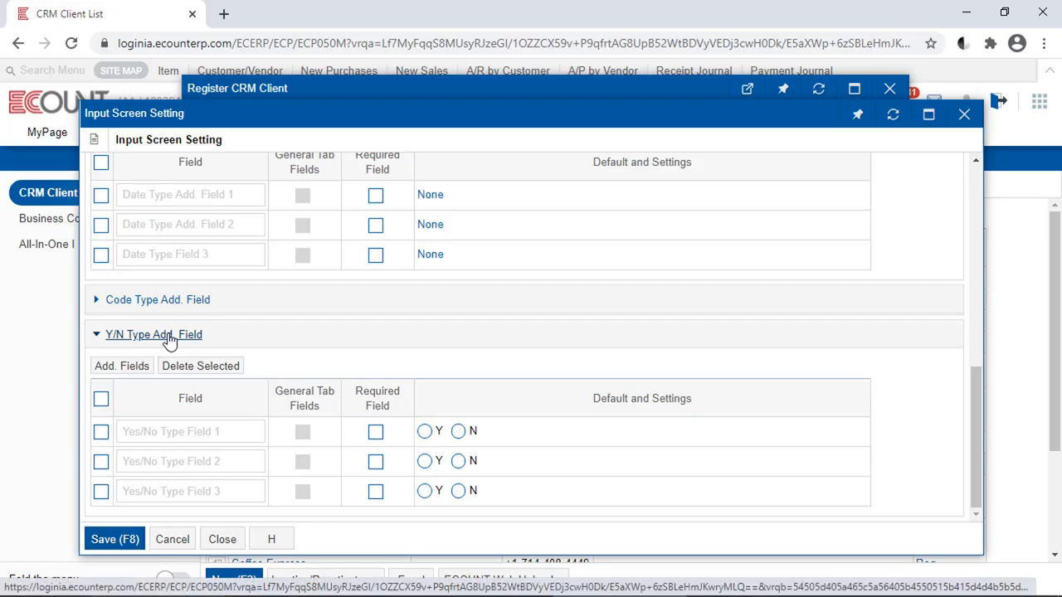
scroll(981, 208, up, 4)
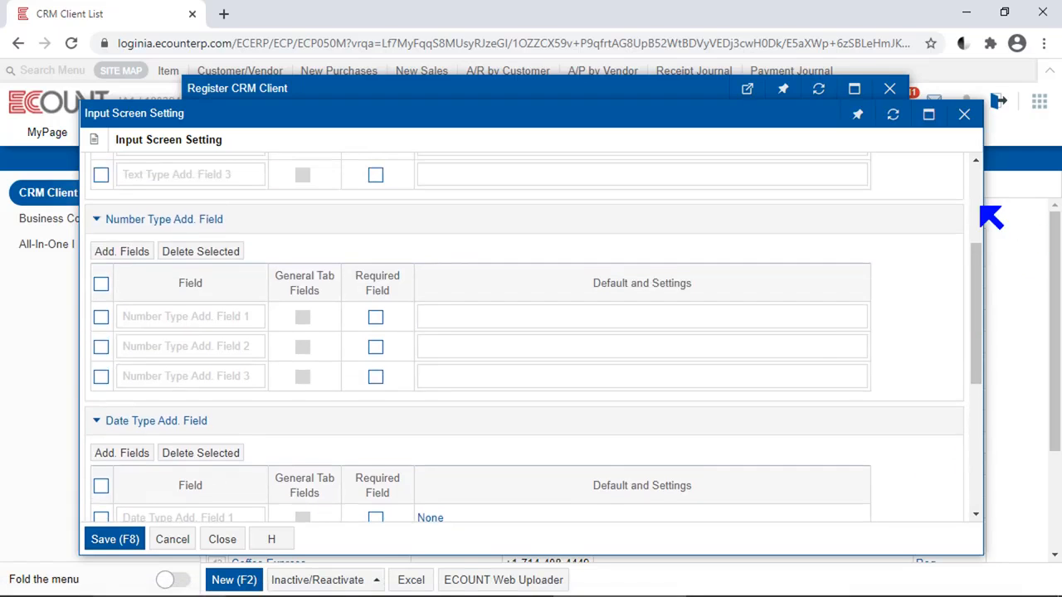
click(121, 251)
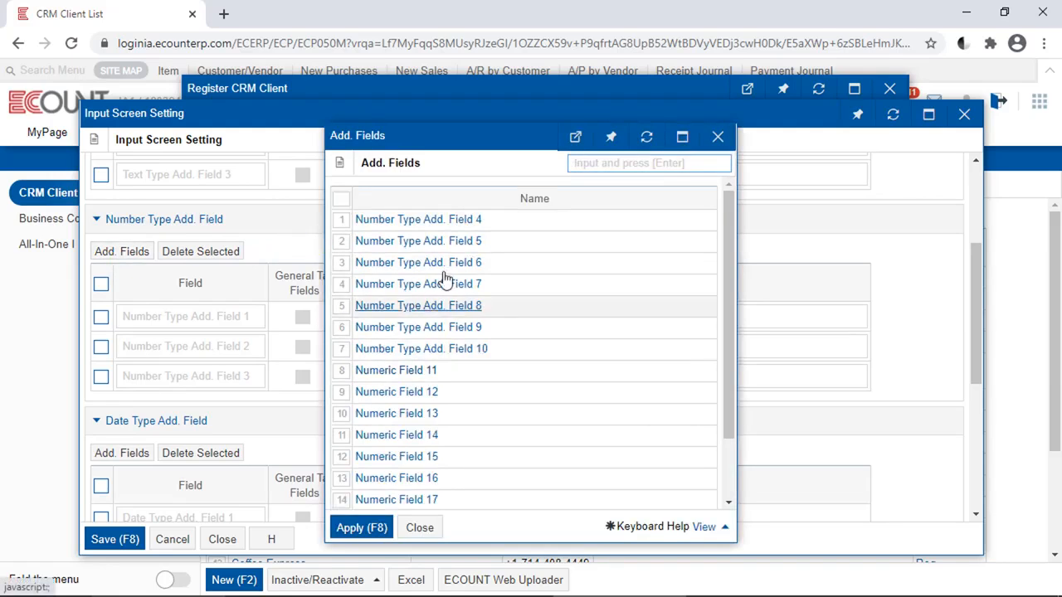
click(459, 221)
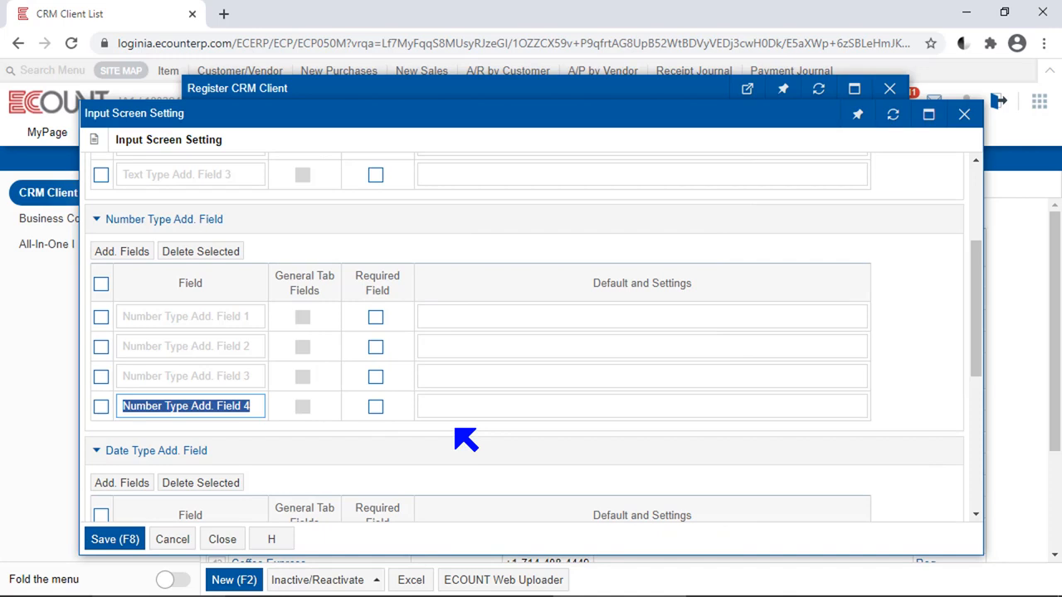
text(Reception Budget)
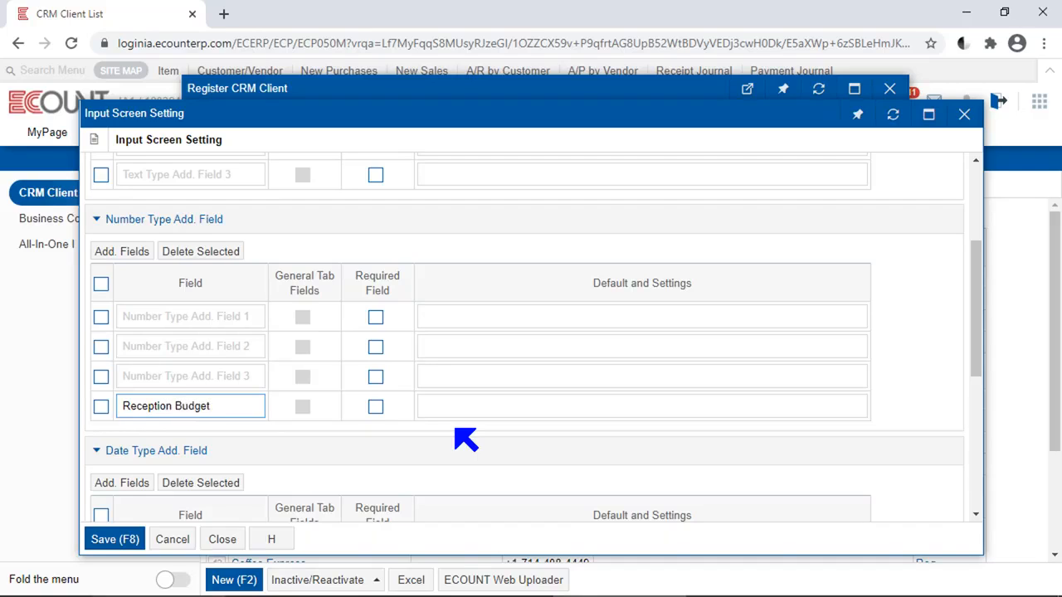
Delete Number Type Add. Fields 1, 2 and 3 from the number type fields
click(100, 318)
click(100, 377)
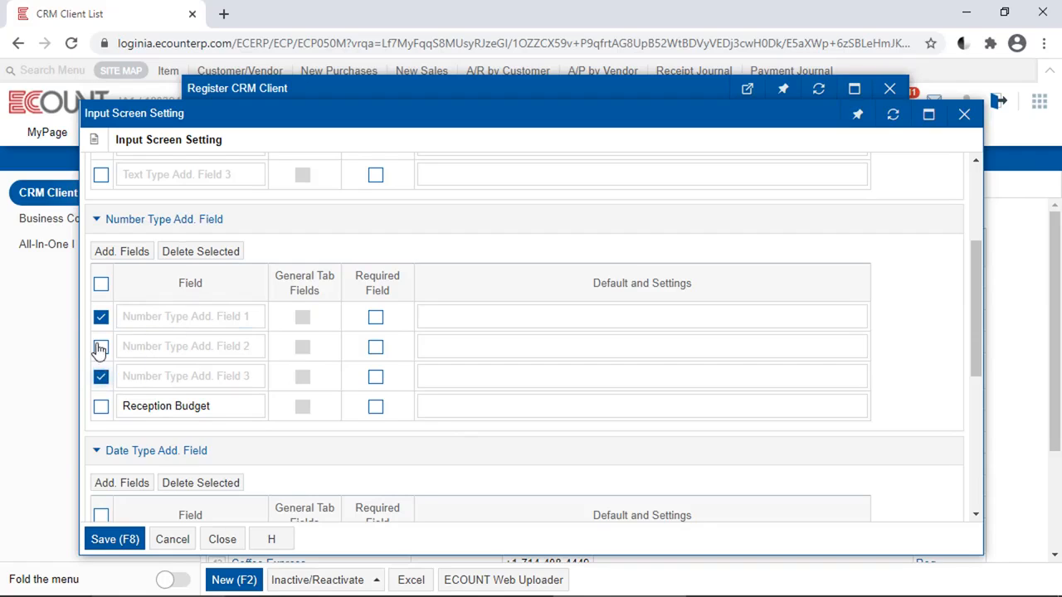
click(100, 347)
click(220, 254)
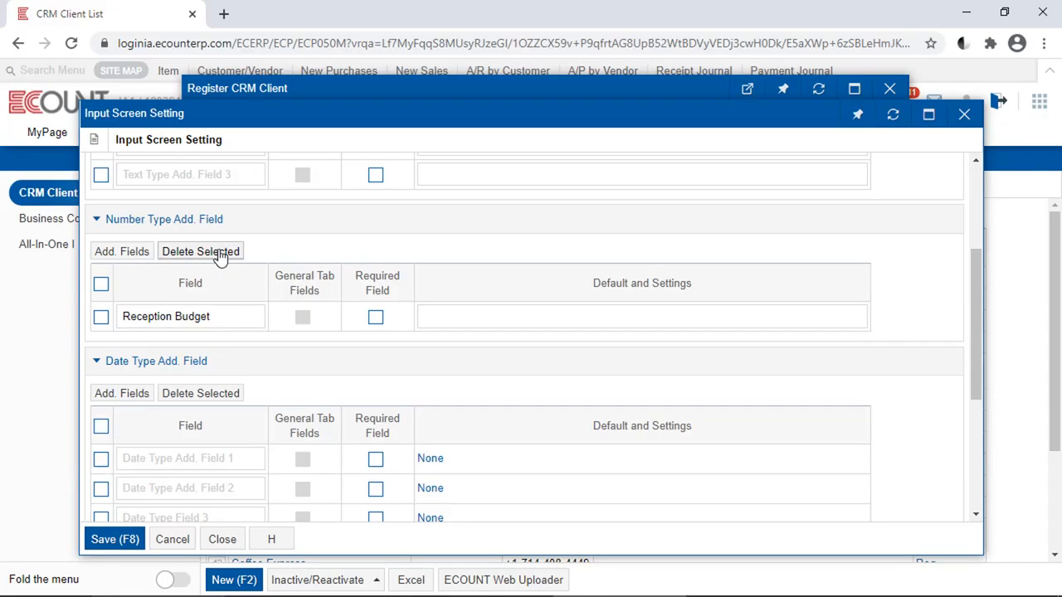
Try marking the Reception Budget field as required, and revert that setting
click(375, 318)
click(609, 320)
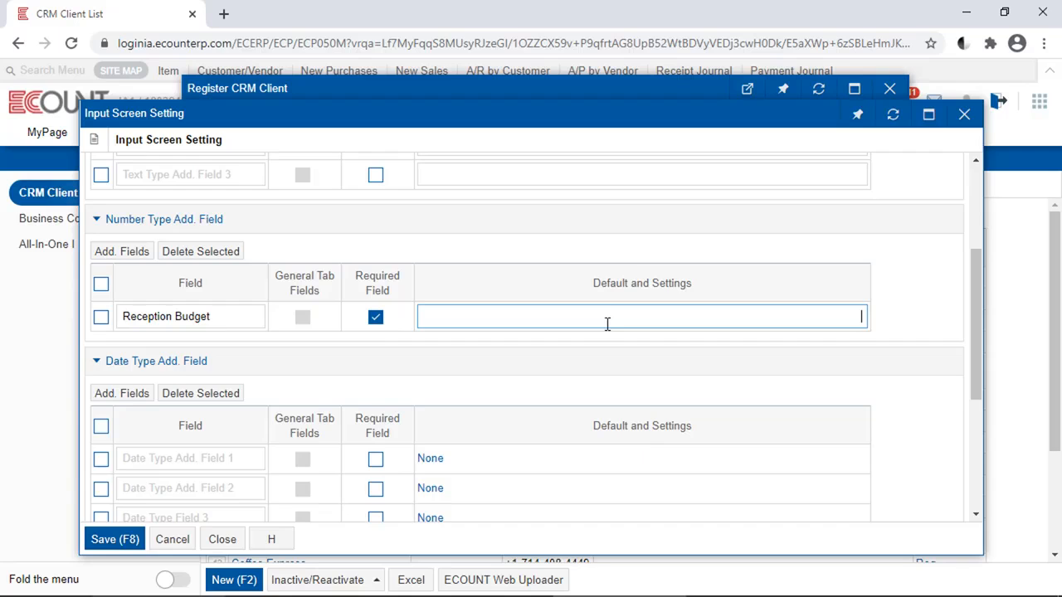
click(380, 318)
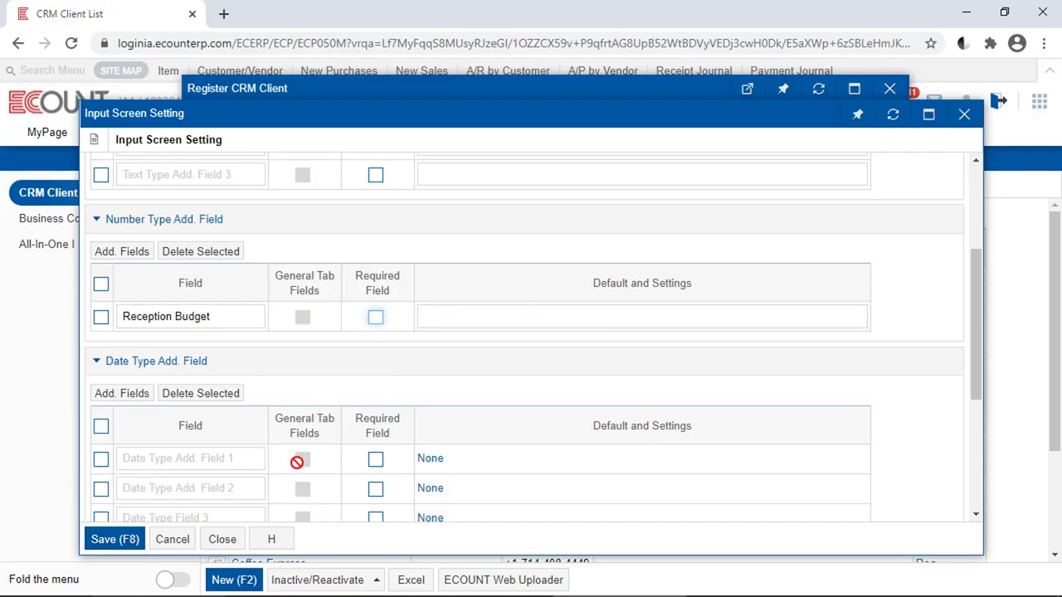
Save the input screen settings and show the additional fields of the Bakers Delight client
click(125, 541)
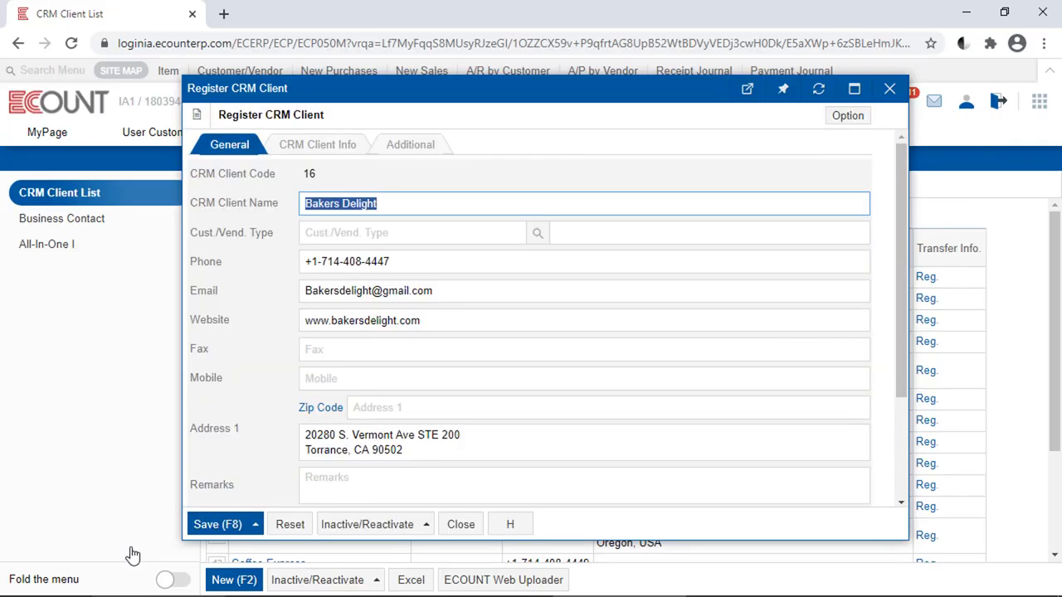
click(408, 147)
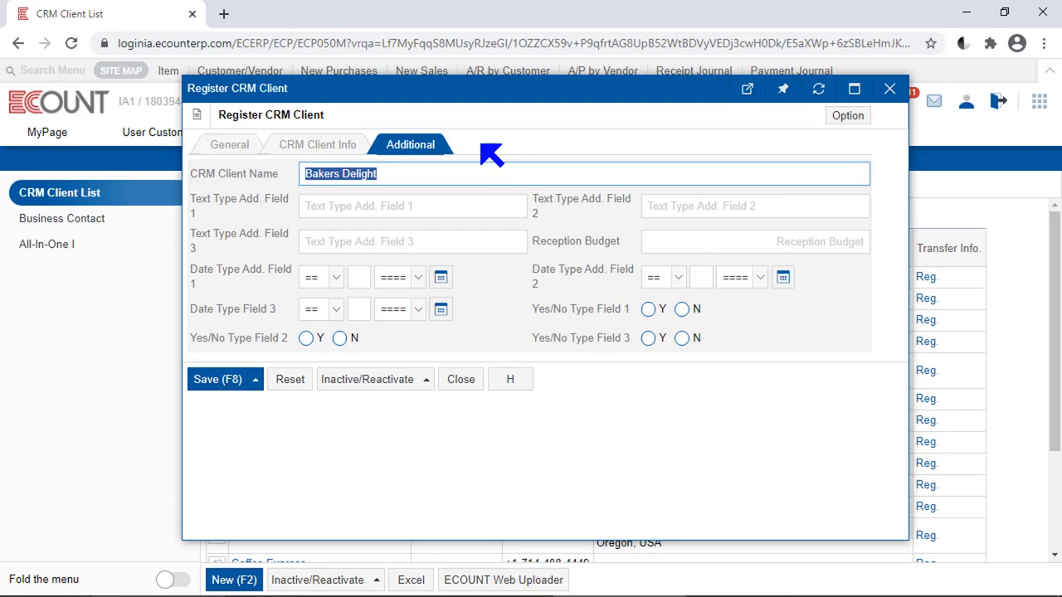
Open a blank CRM client registration form, examine its Reception Budget field, and close the form
click(244, 578)
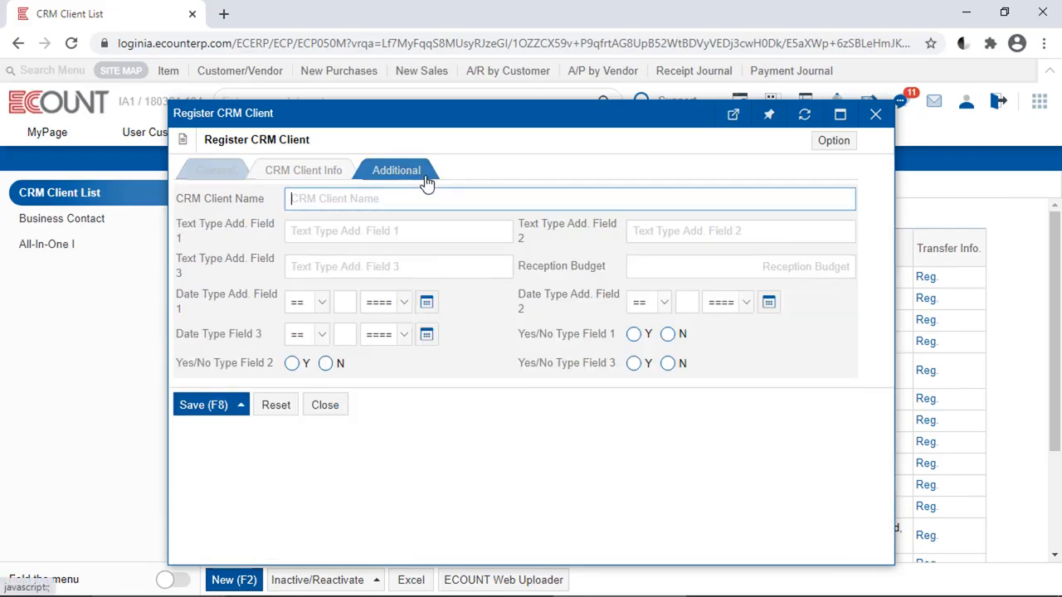
click(425, 181)
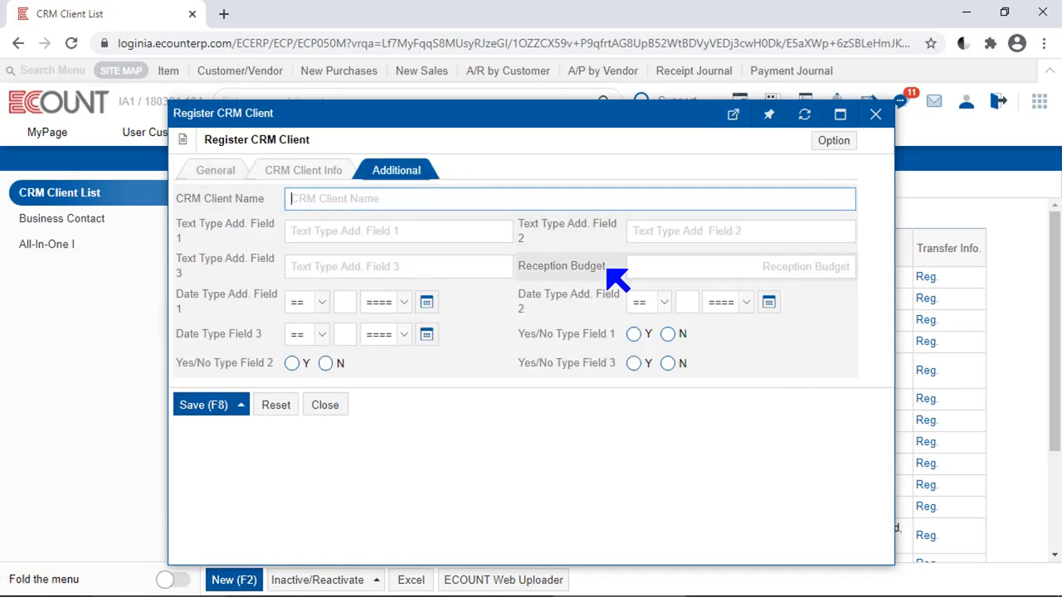
drag(611, 270, 523, 272)
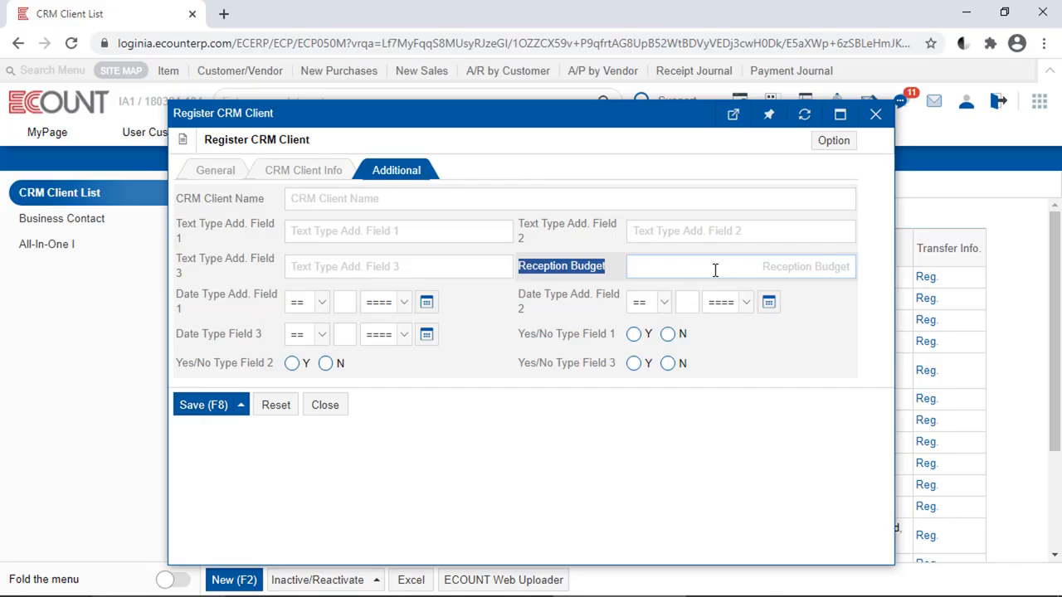
click(871, 113)
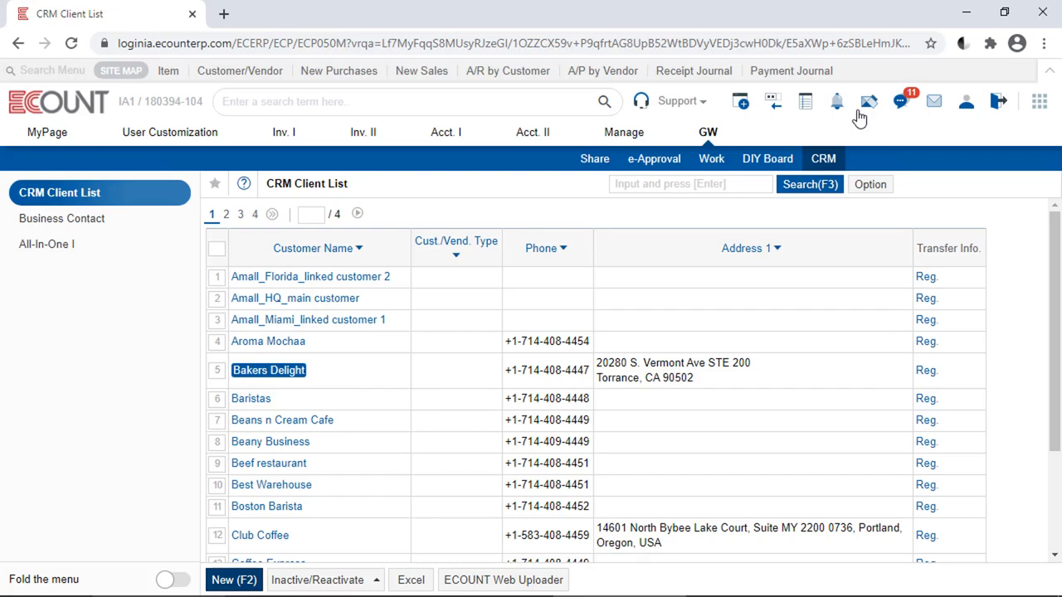
Download the Excel template for registering CRM clients from the ECOUNT Web Uploader and check the column help for Cust./Vend. Type and Email
click(469, 581)
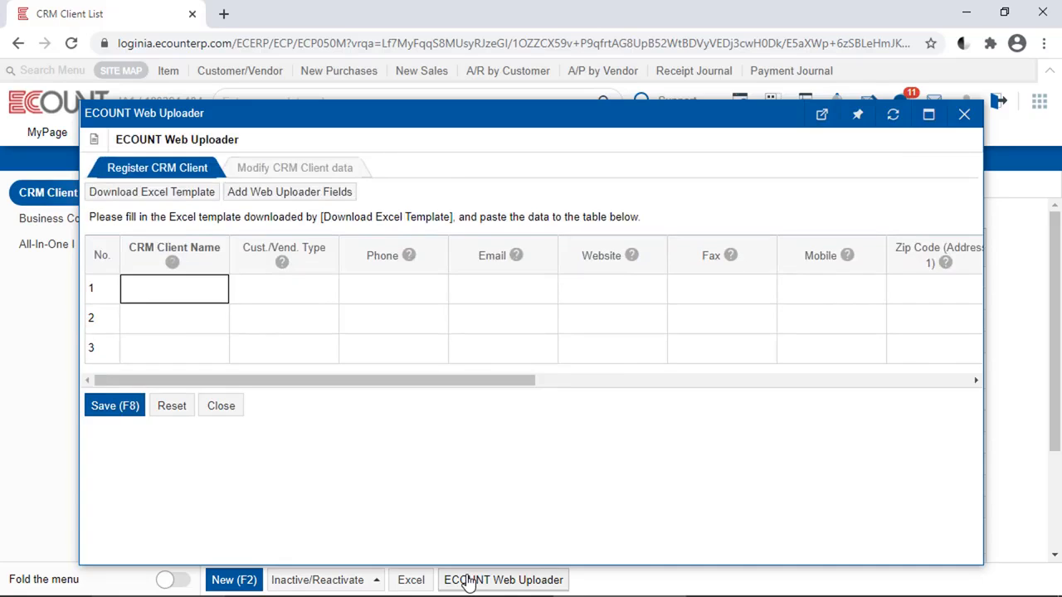
click(201, 196)
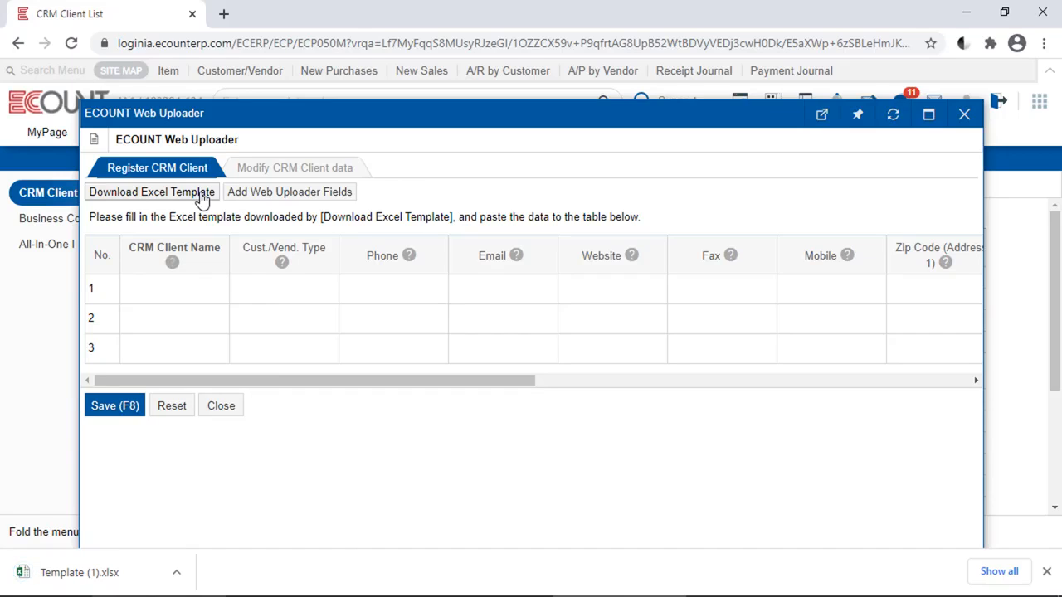
mouse_move(283, 265)
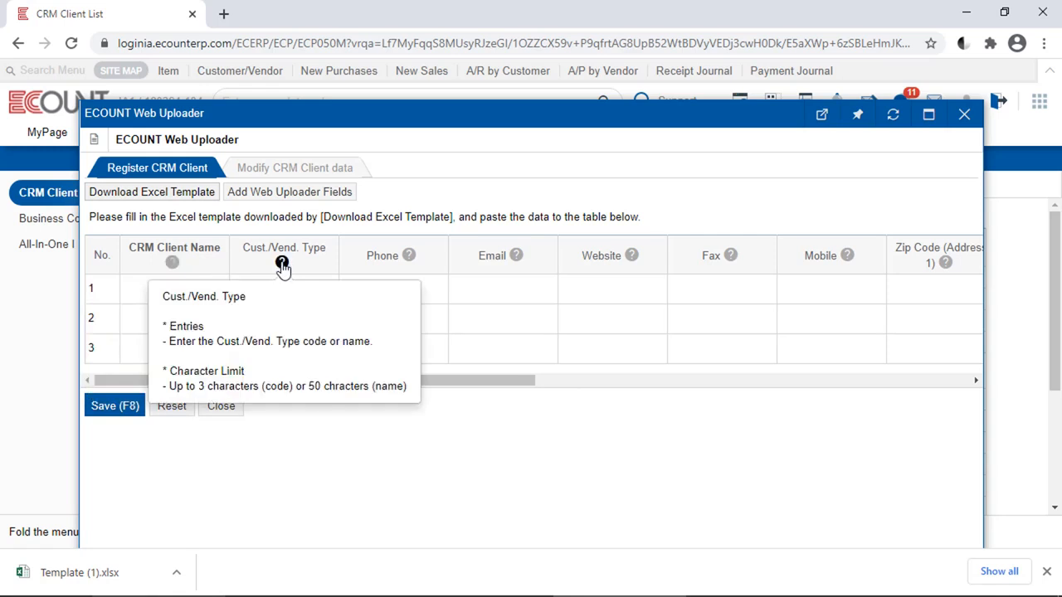
mouse_move(519, 260)
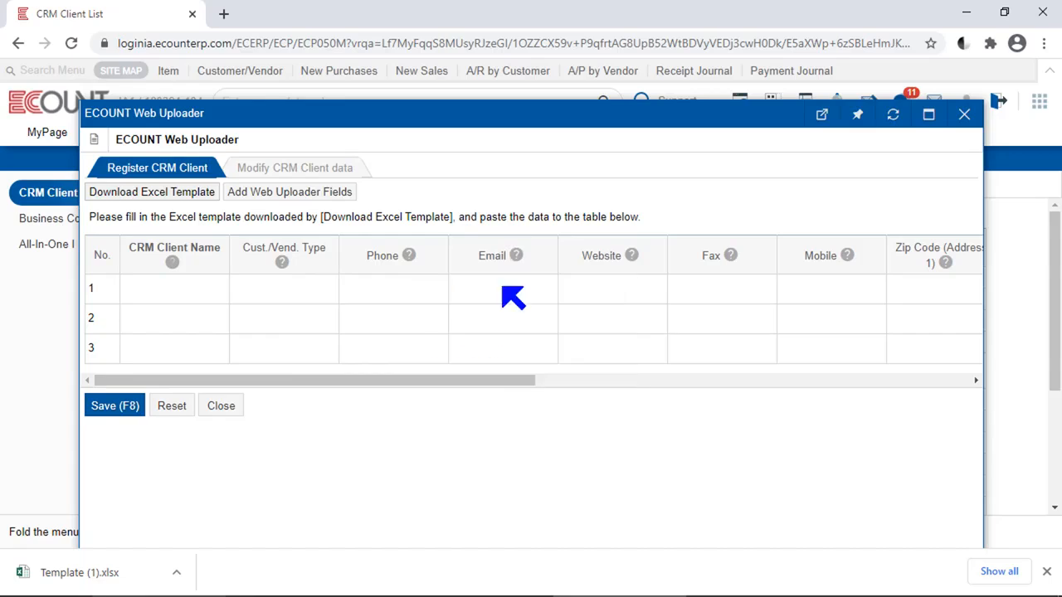
Try saving the empty CRM client upload table, and close the web uploader
click(176, 292)
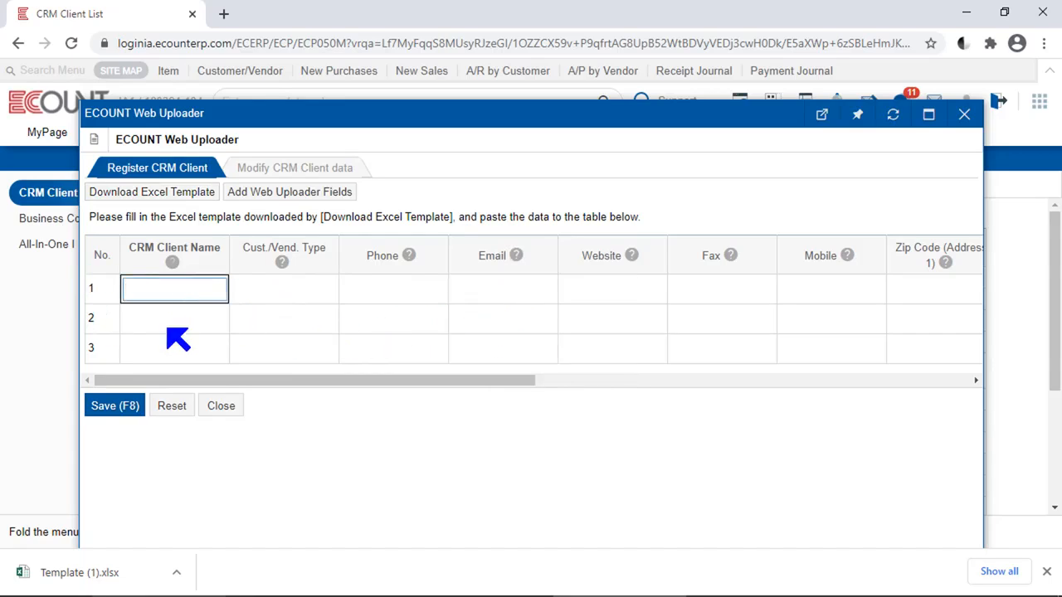
click(111, 419)
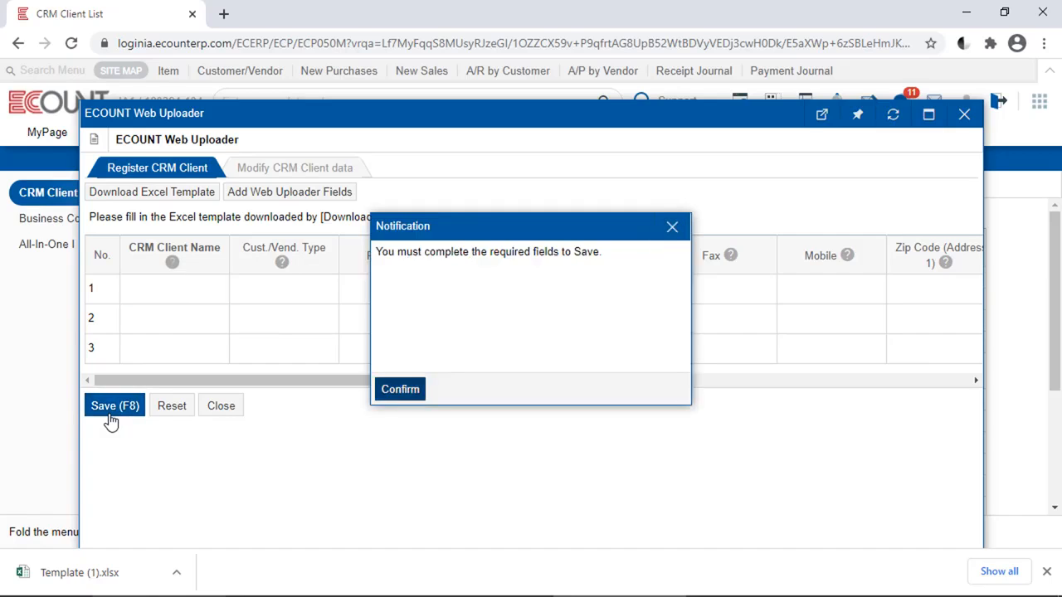
click(406, 394)
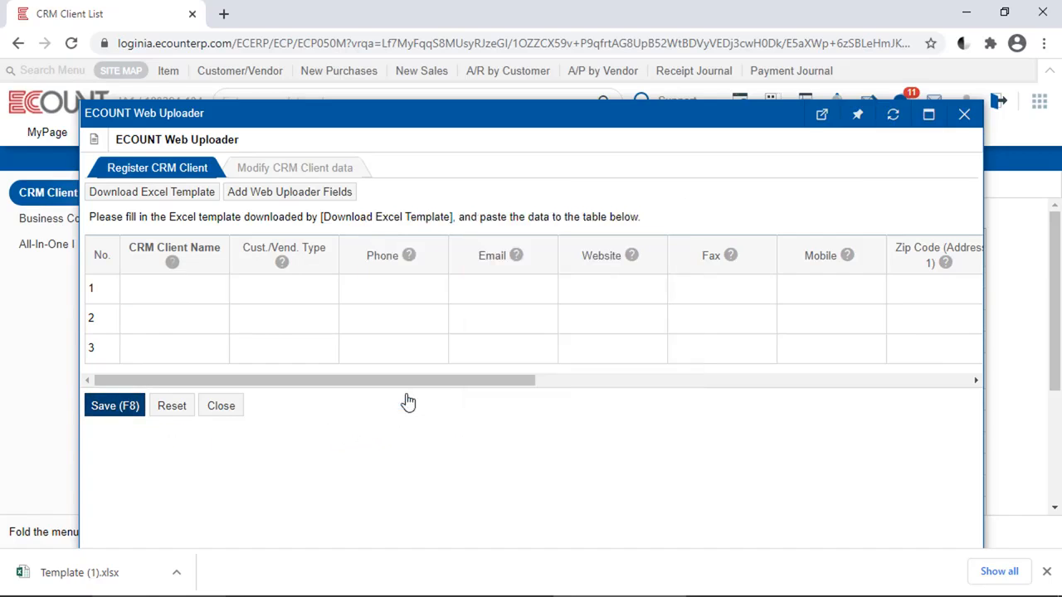
click(226, 408)
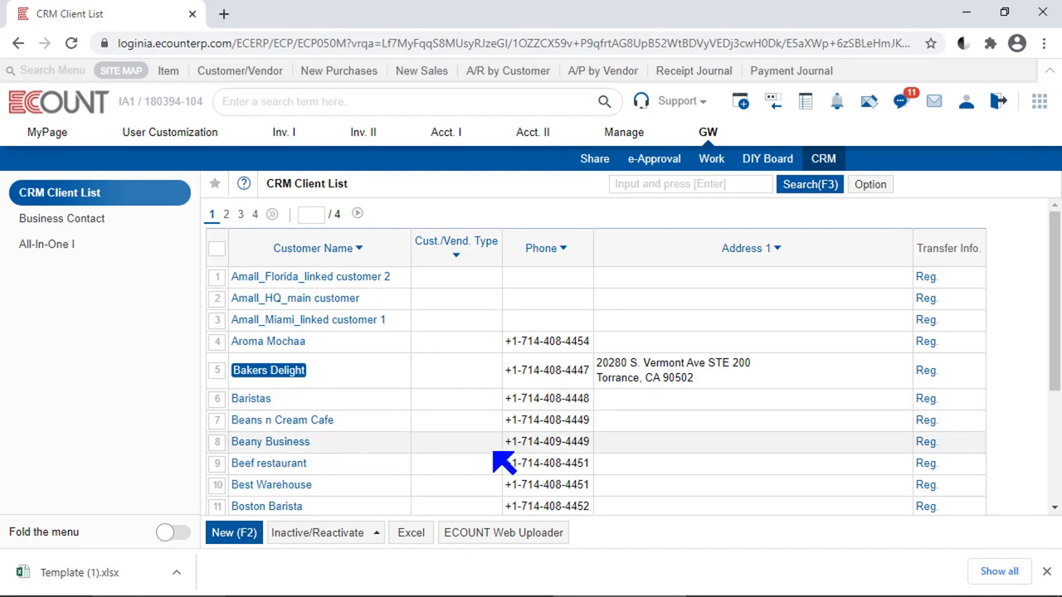
Examine the client list's general search conditions, including Link Cust./Vendor and Active, and close them
click(802, 187)
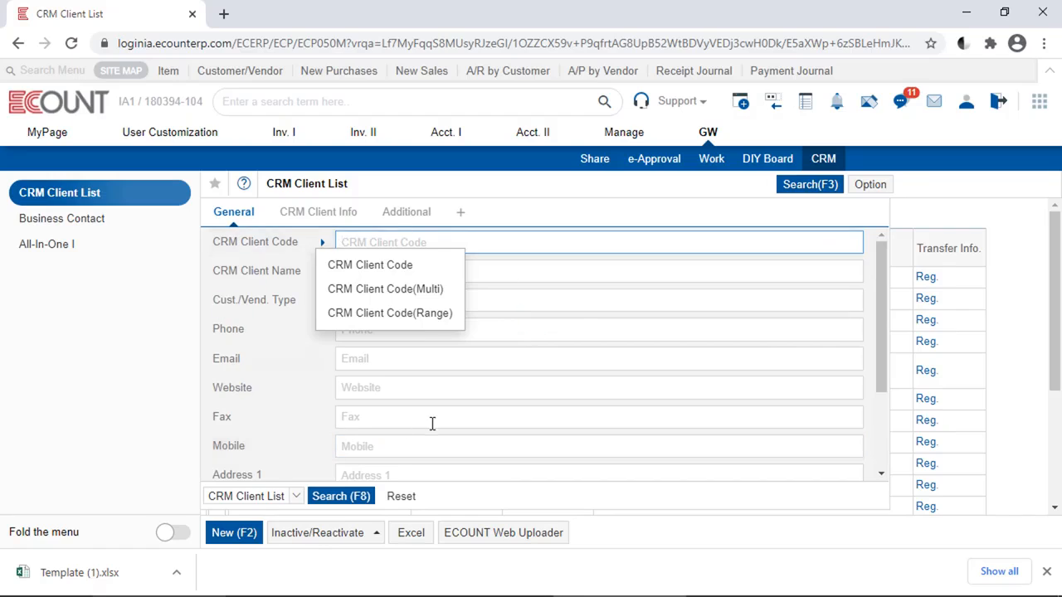
scroll(285, 440, down, 3)
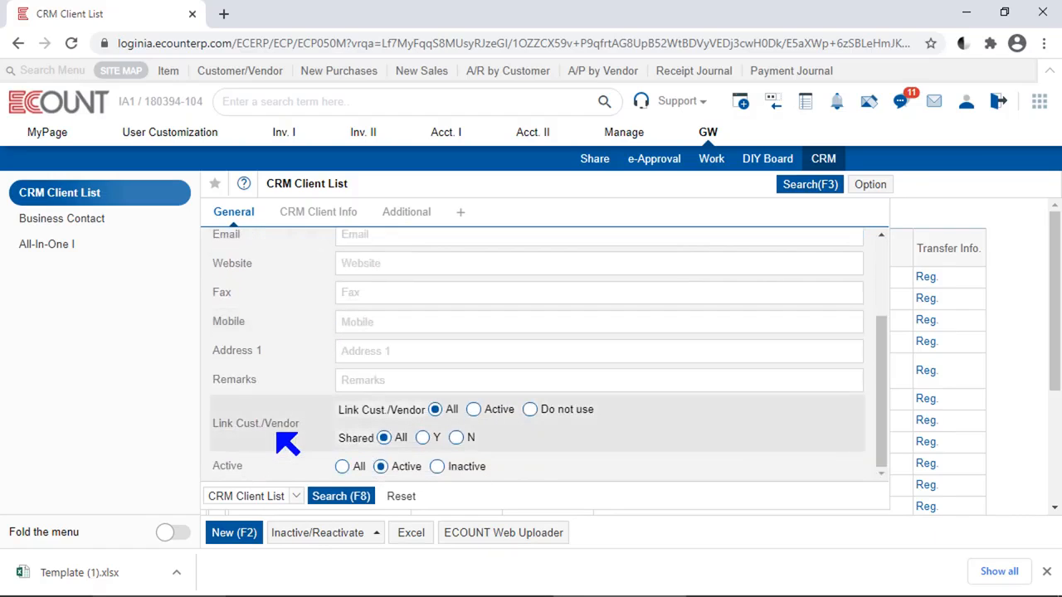
click(806, 186)
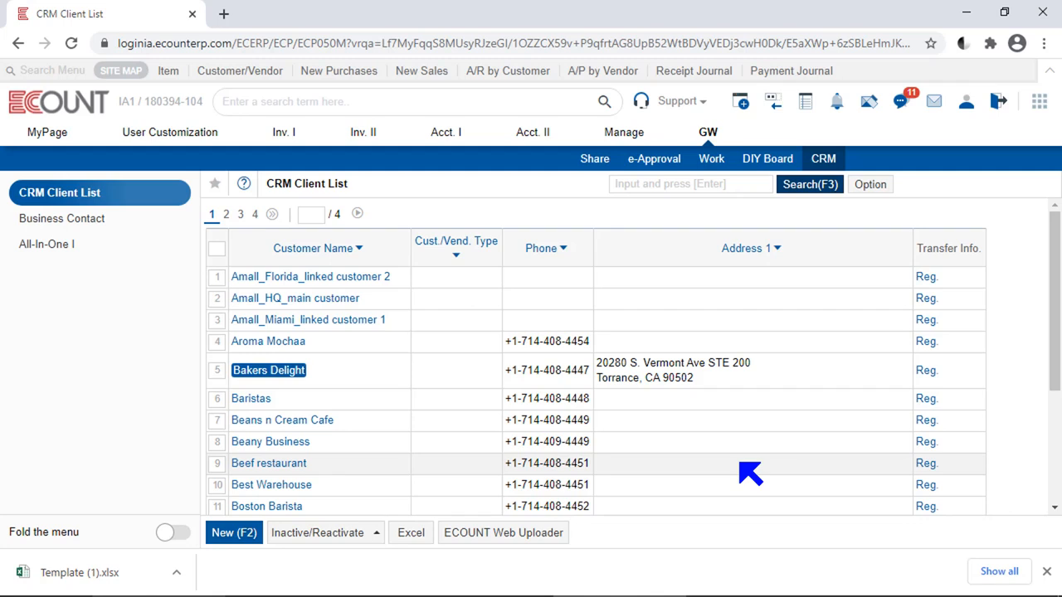
Create a new CRM client list template named Video, copied from the **CRM Client List** form
click(882, 198)
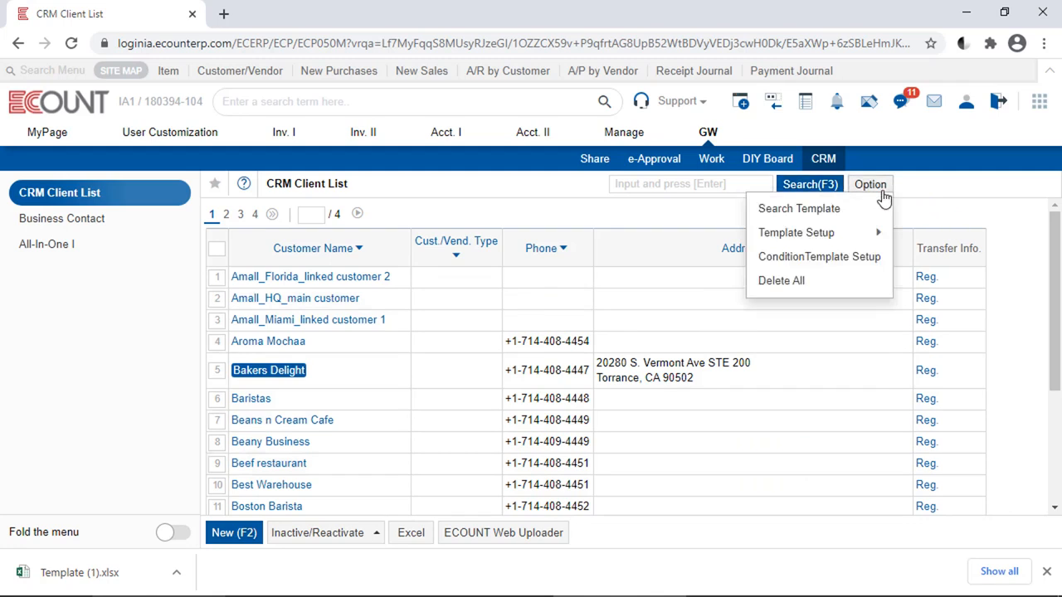
mouse_move(825, 235)
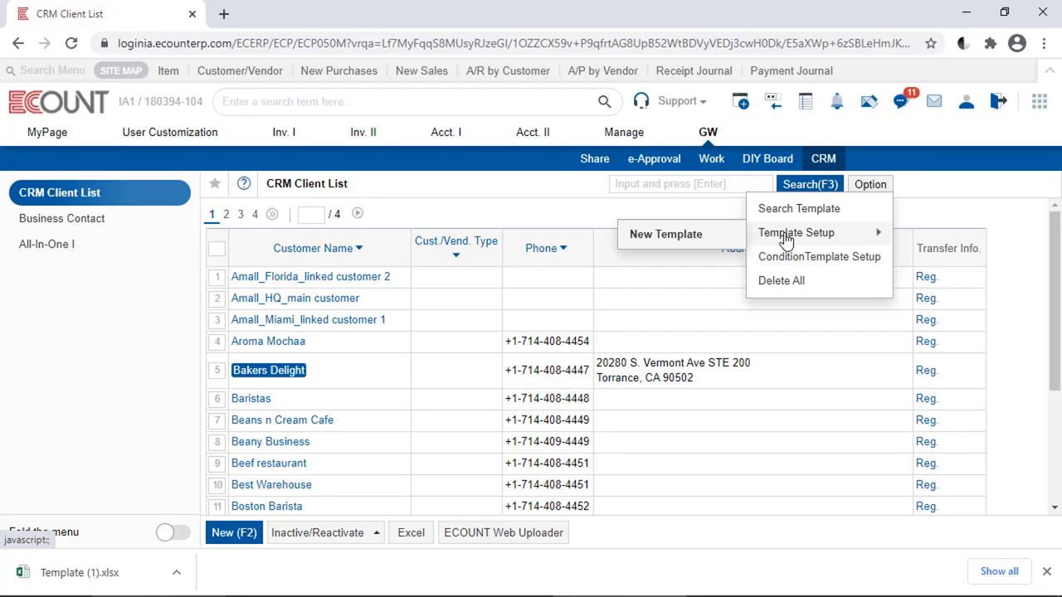
click(738, 239)
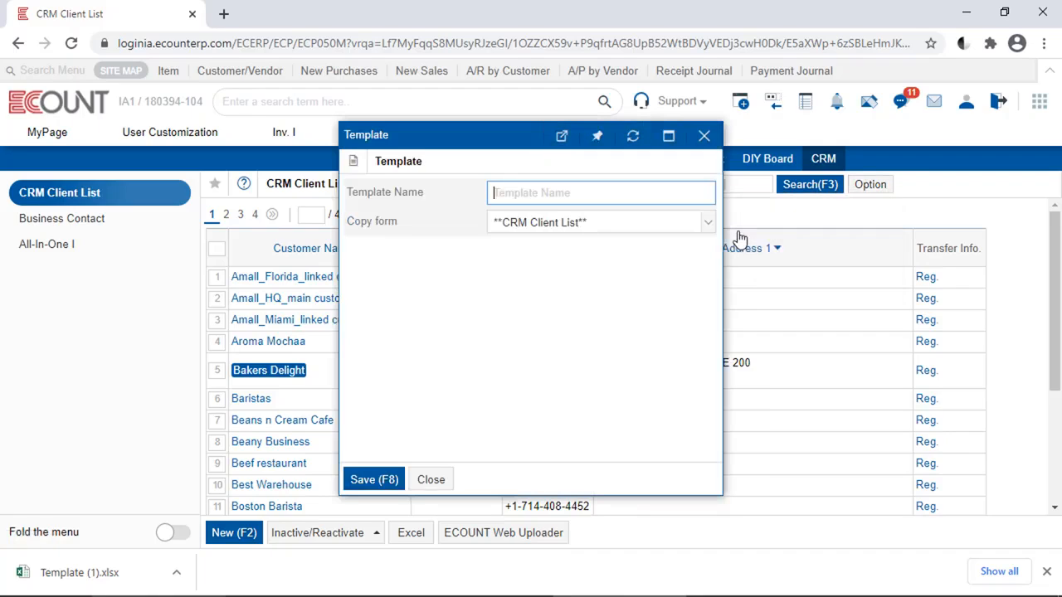
text(Video)
click(395, 478)
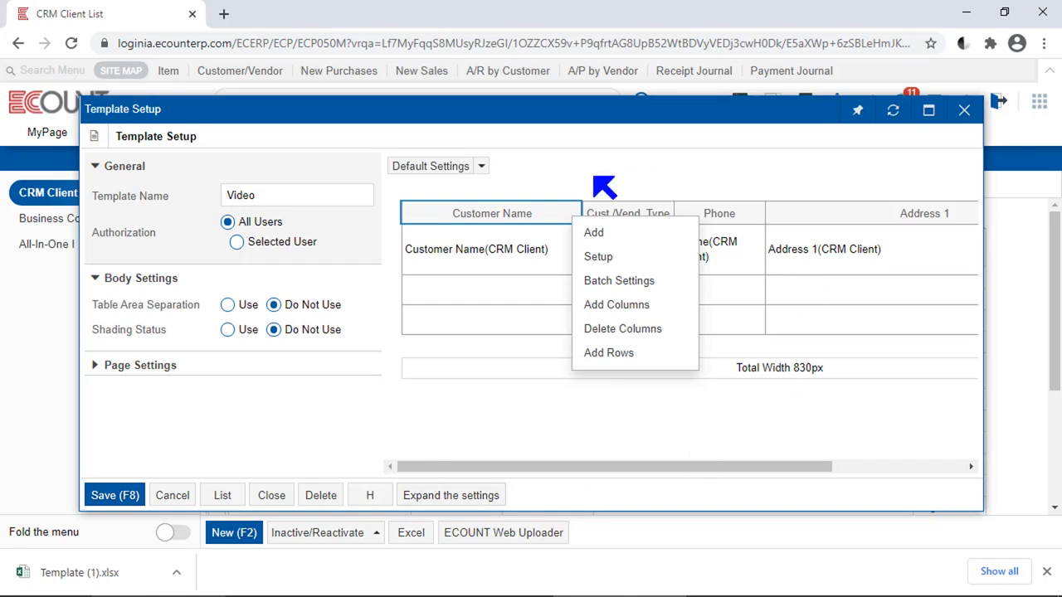
Add a Mobile column after the Cust./Vend. Type column of the Video template
click(599, 212)
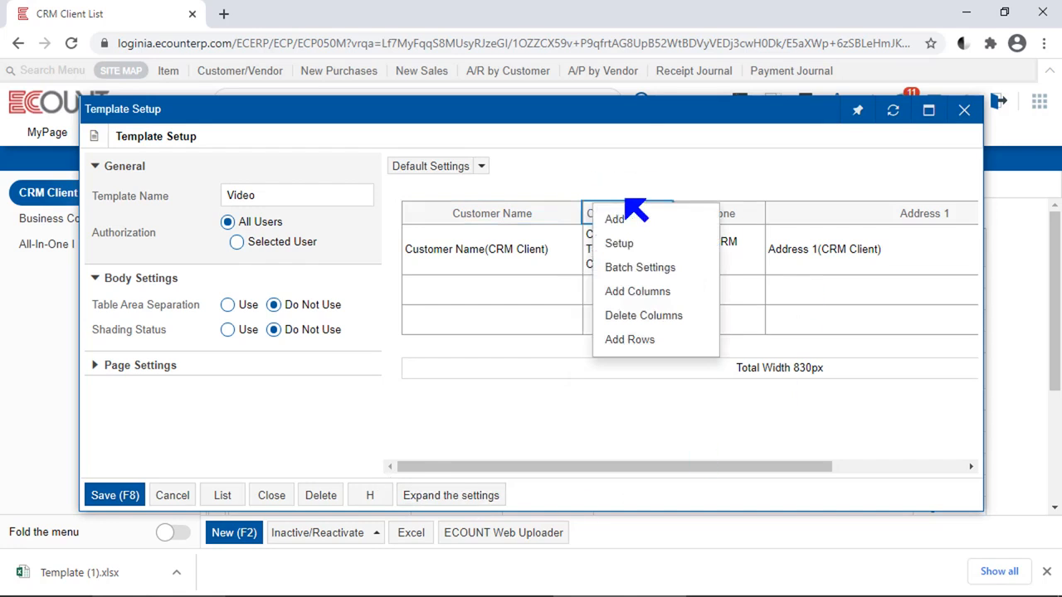
click(693, 226)
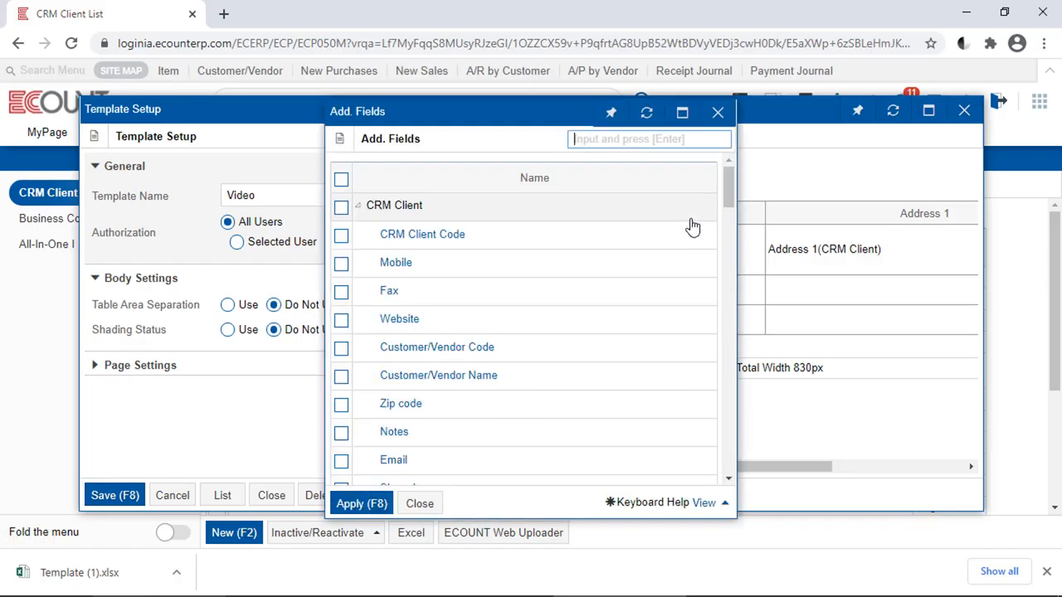
click(396, 263)
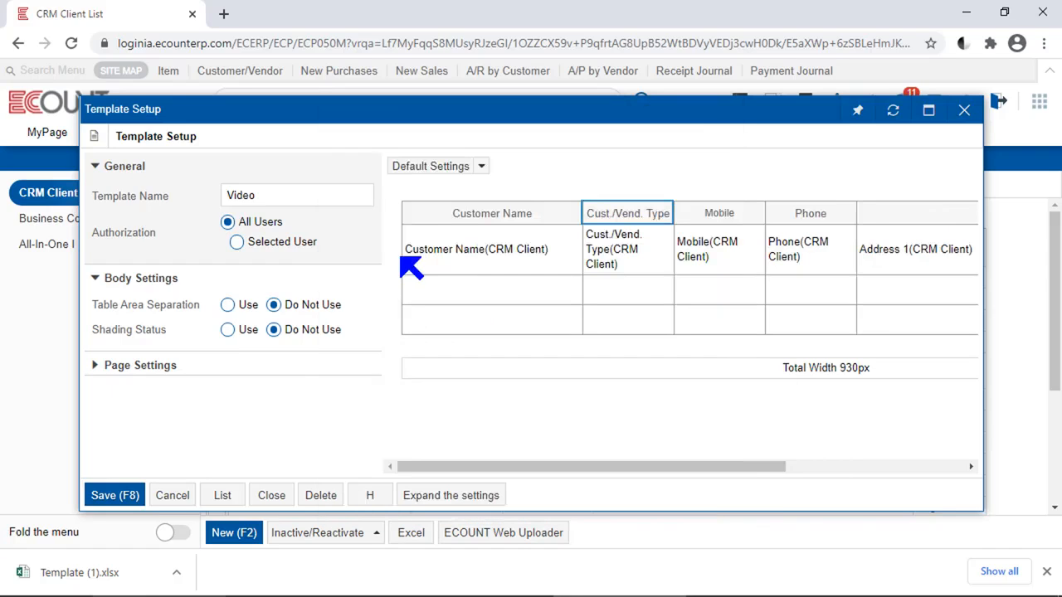
Open the editing options for the Cust./Vend. Type column of the Video template
click(604, 220)
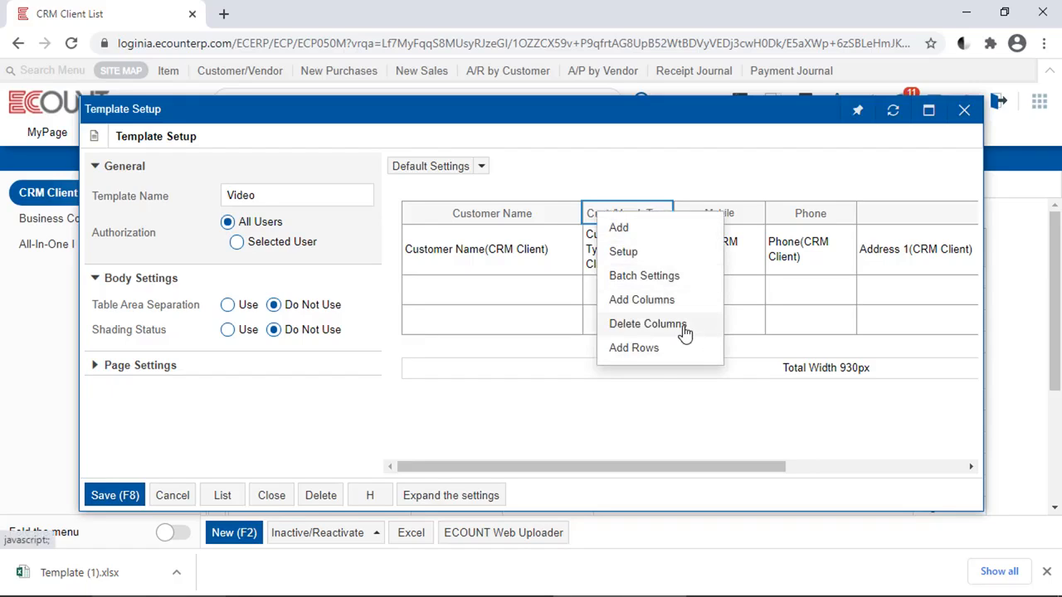